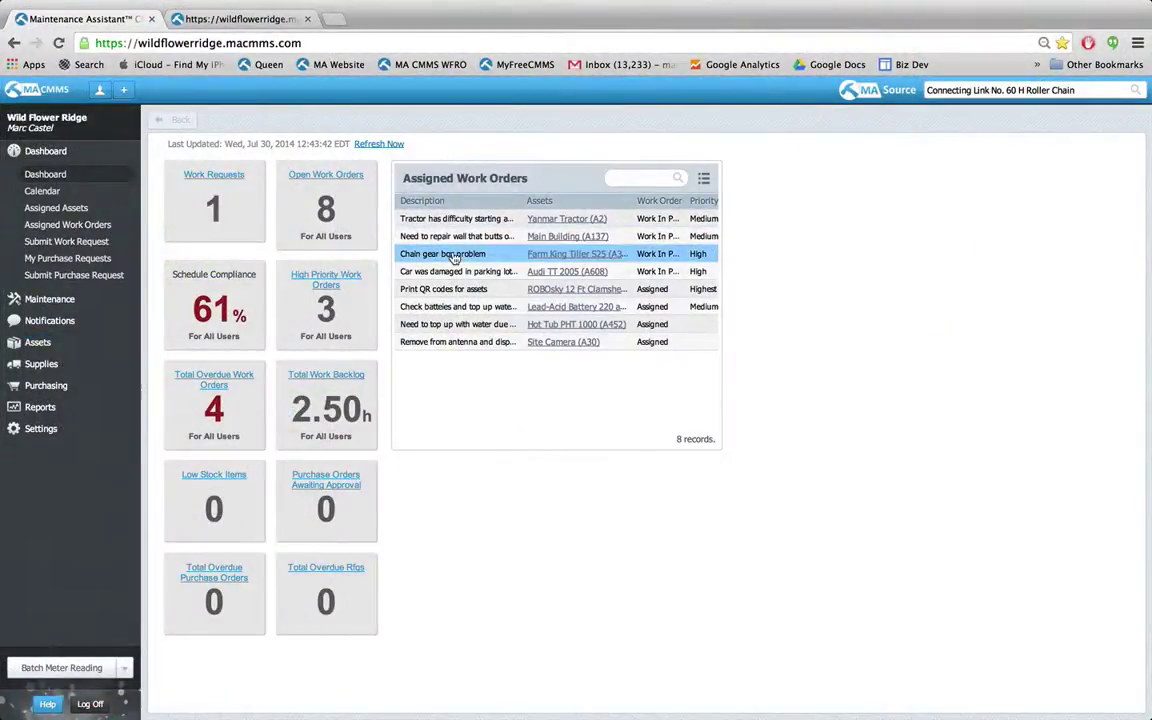
View cdv_photo_004.jpg from the Chain gear box problem work order's files full size, then close the extra tabs
left_click(454, 256)
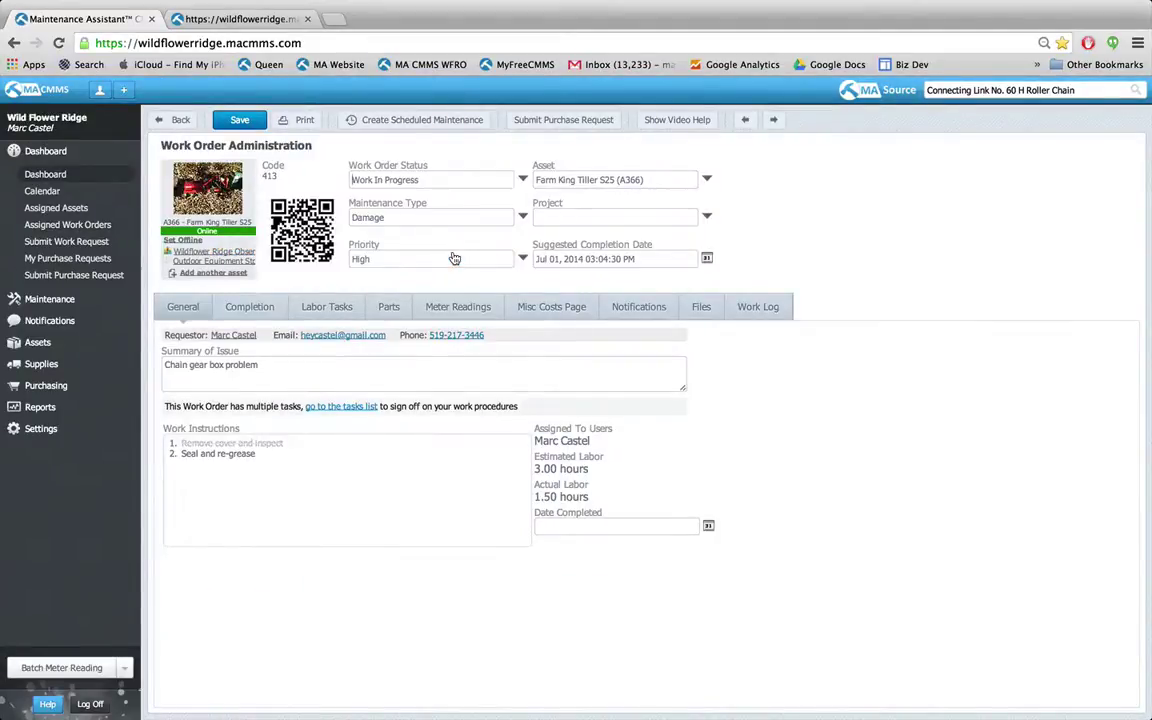
left_click(702, 309)
double_click(241, 399)
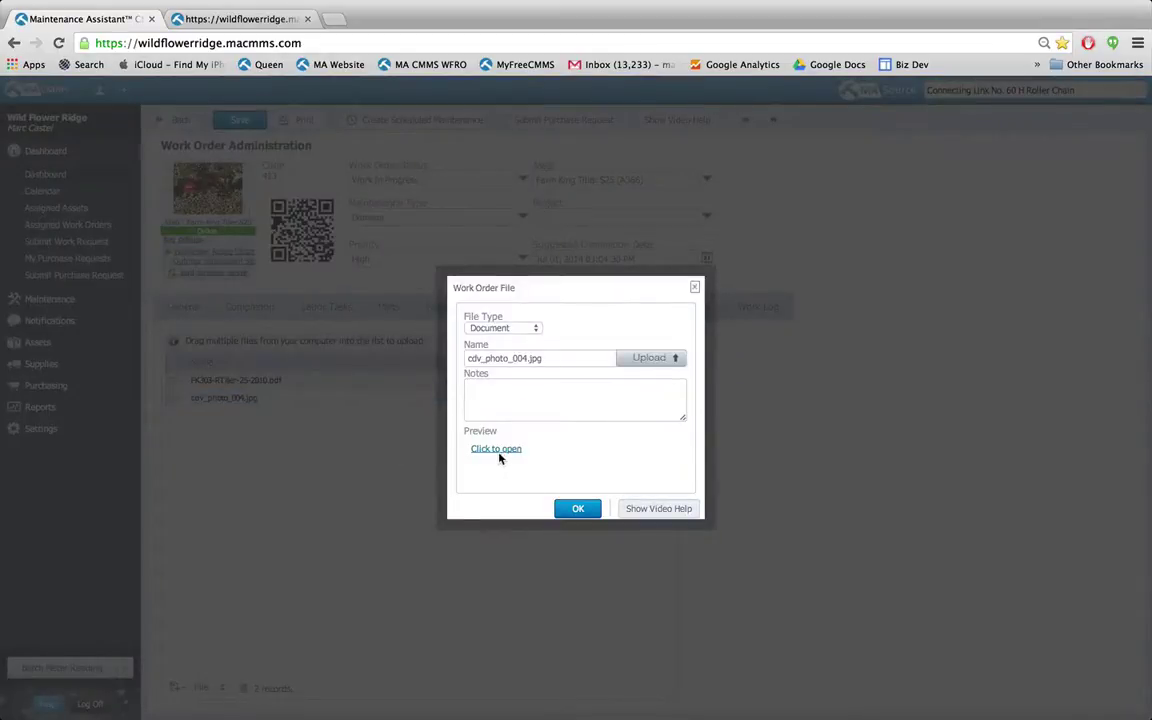
left_click(499, 452)
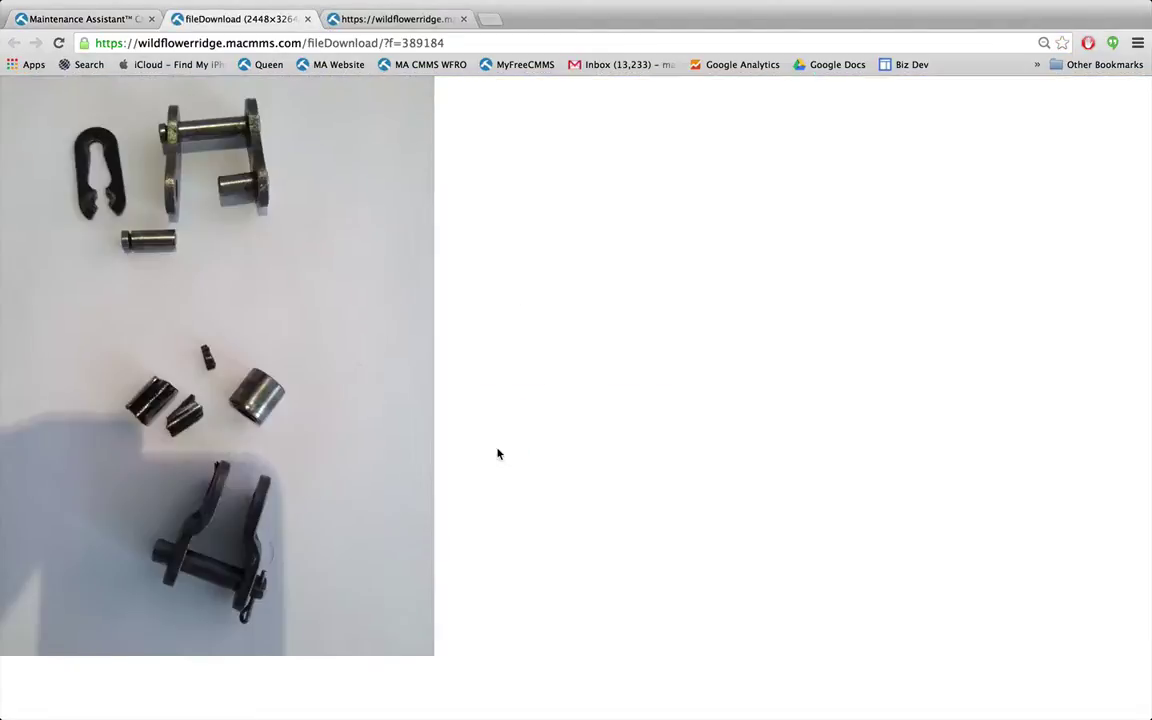
right_click(95, 20)
left_click(150, 135)
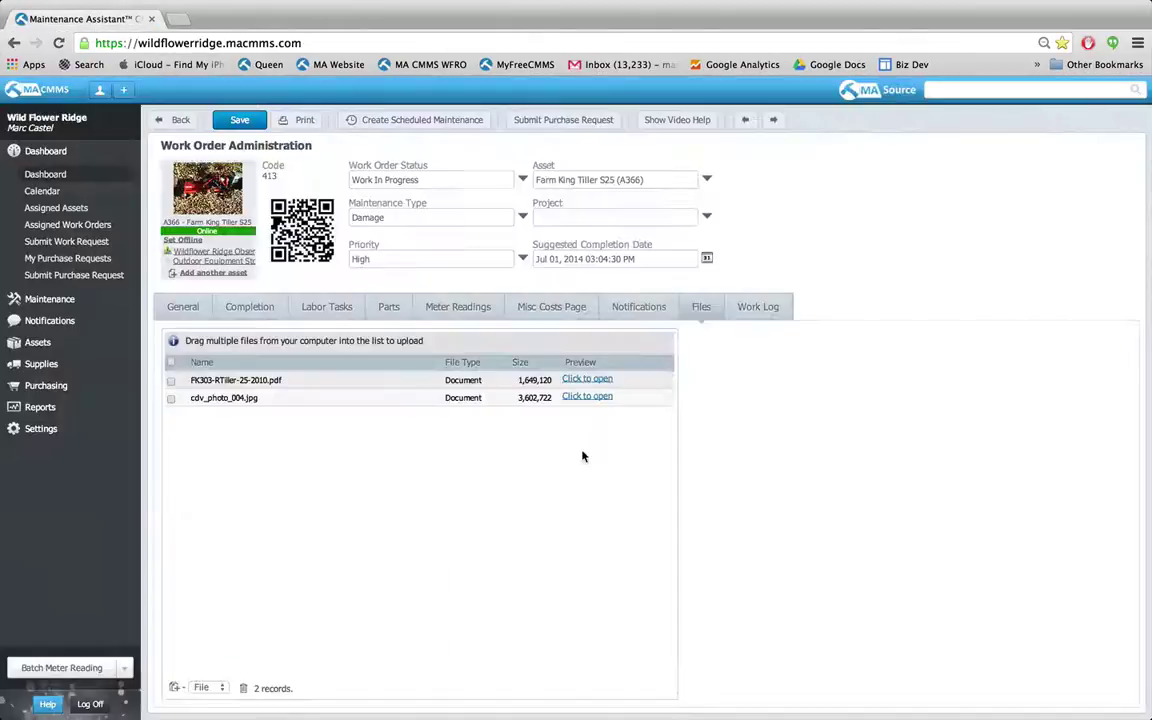
Open the FK303 rotary tiller parts manual PDF and search it for 'roller'
left_click(588, 380)
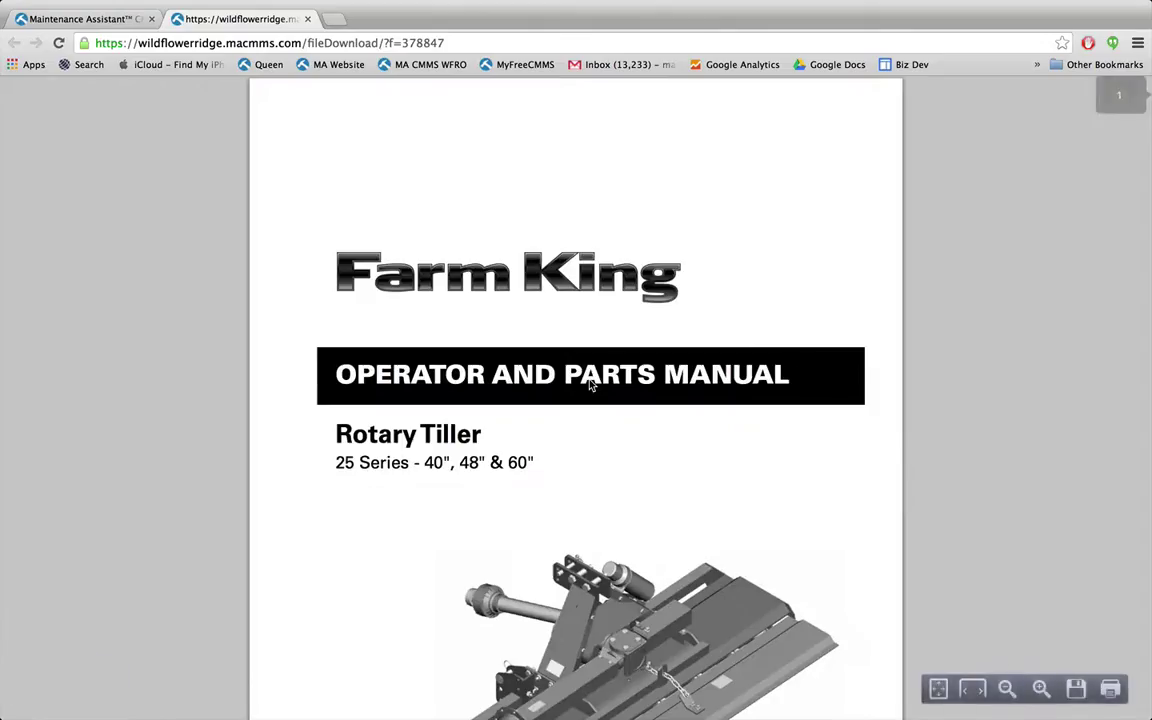
scroll(590, 385, "down", 3)
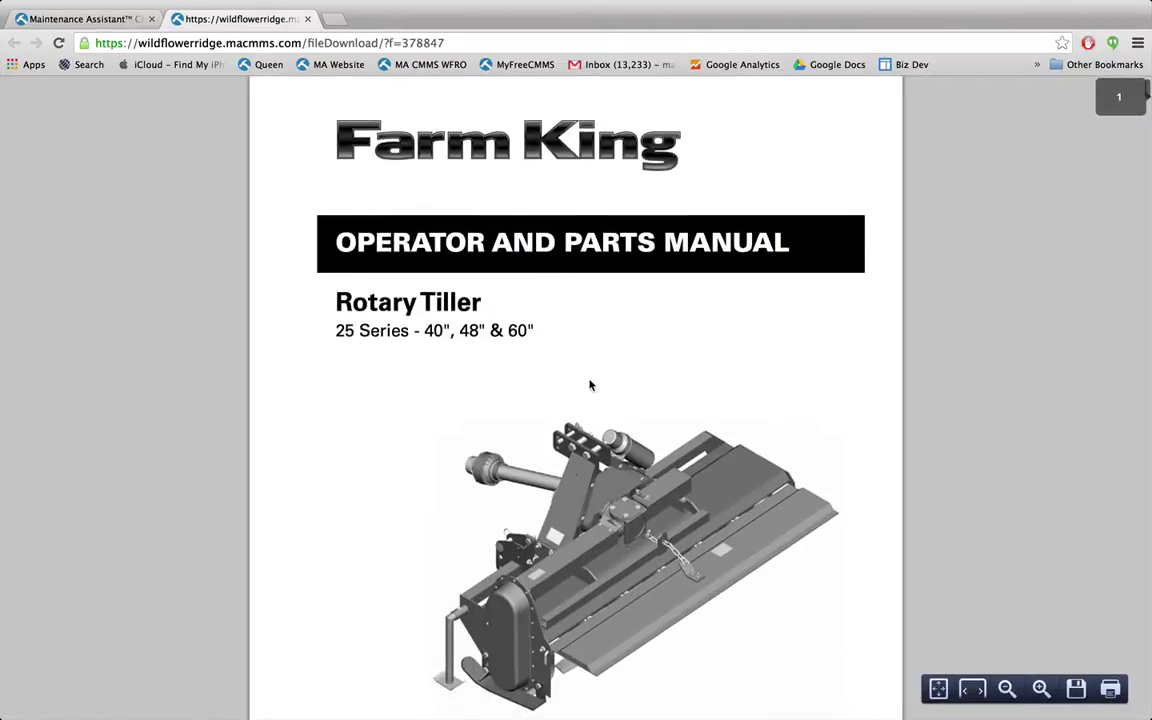
key("ctrl+f")
type("r")
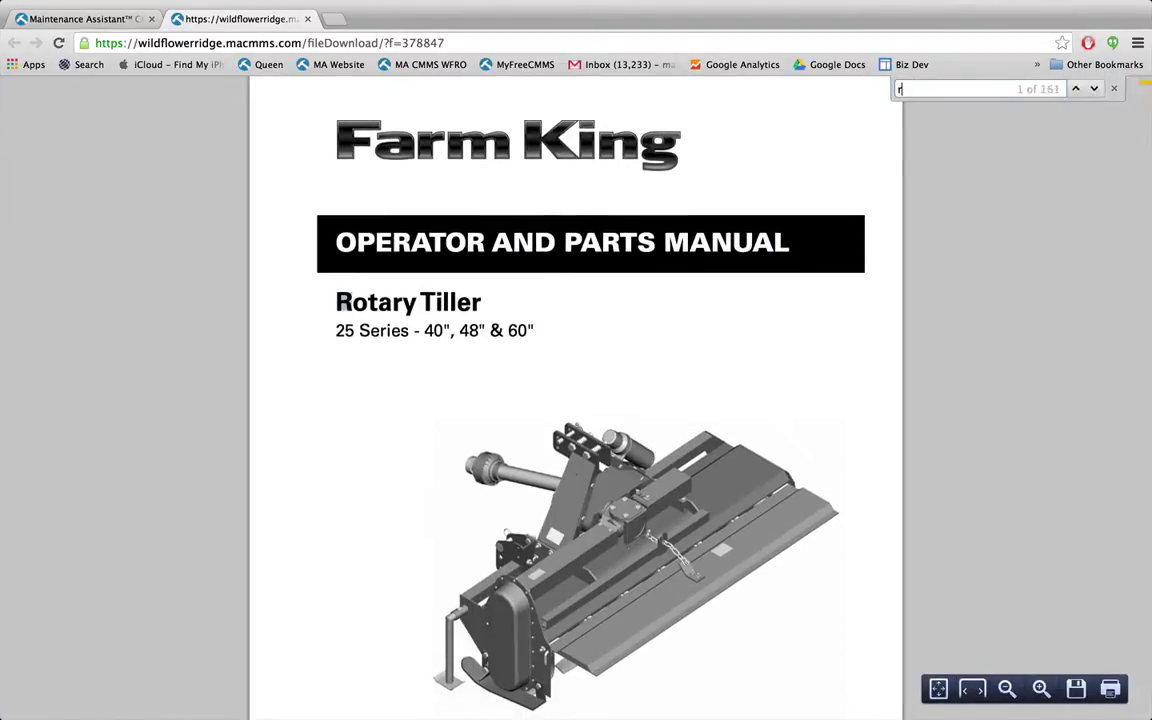
type("oller")
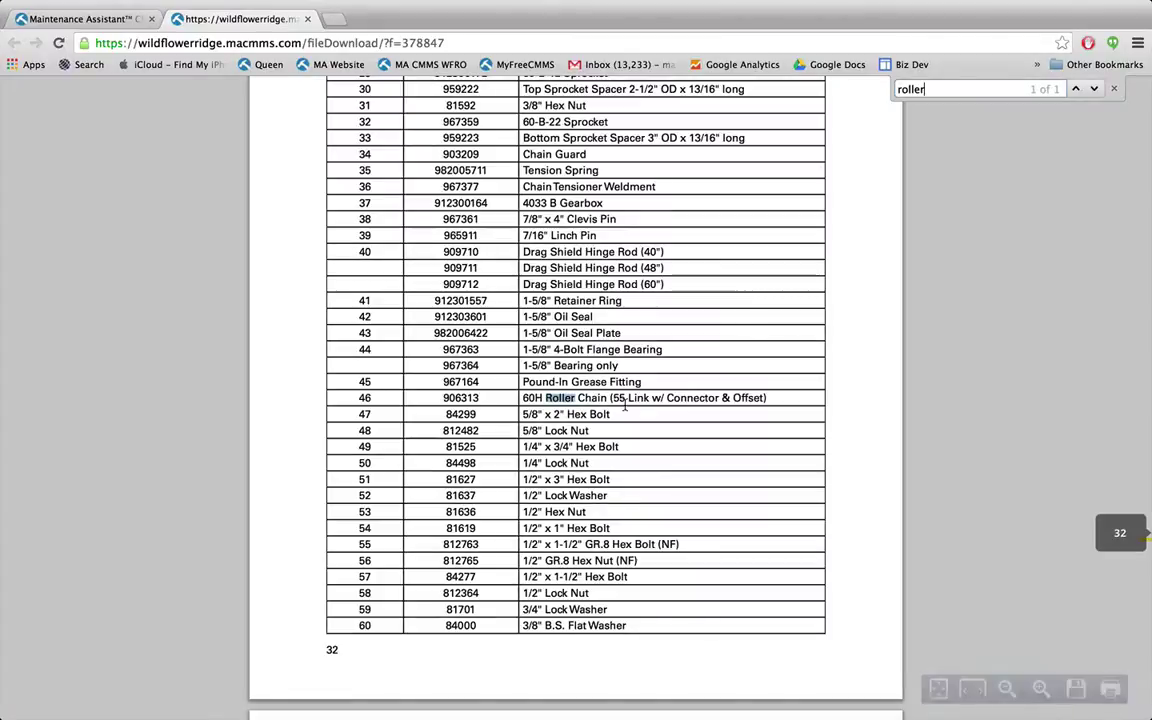
Select the 60H Roller Chain entry, view its diagram, then begin the completion note 'Connecting Link No. 60 H roller chain...'
left_click_drag(765, 397, 518, 399)
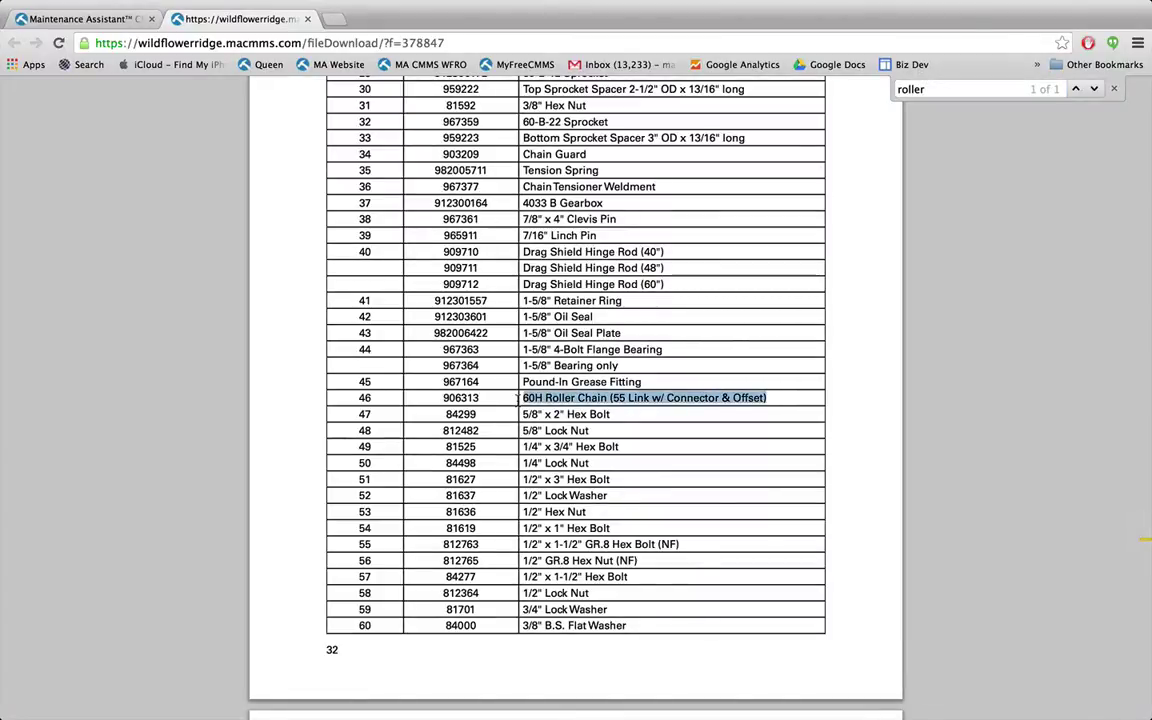
scroll(518, 400, "up", 20)
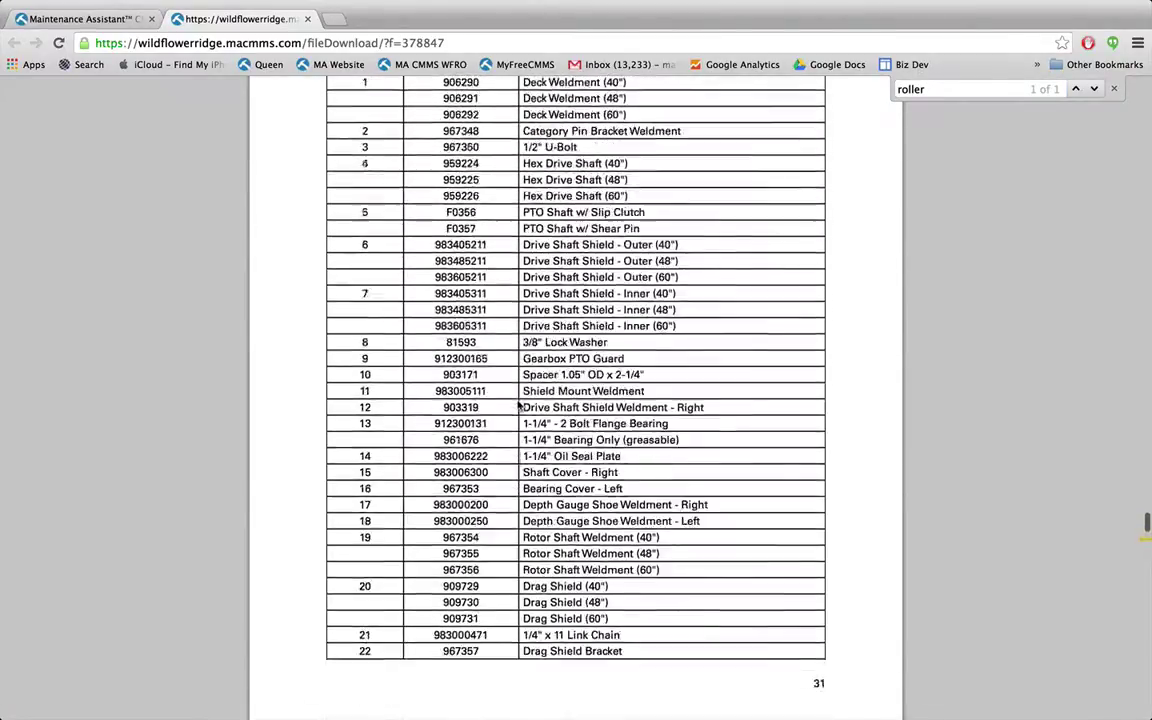
scroll(518, 405, "up", 10)
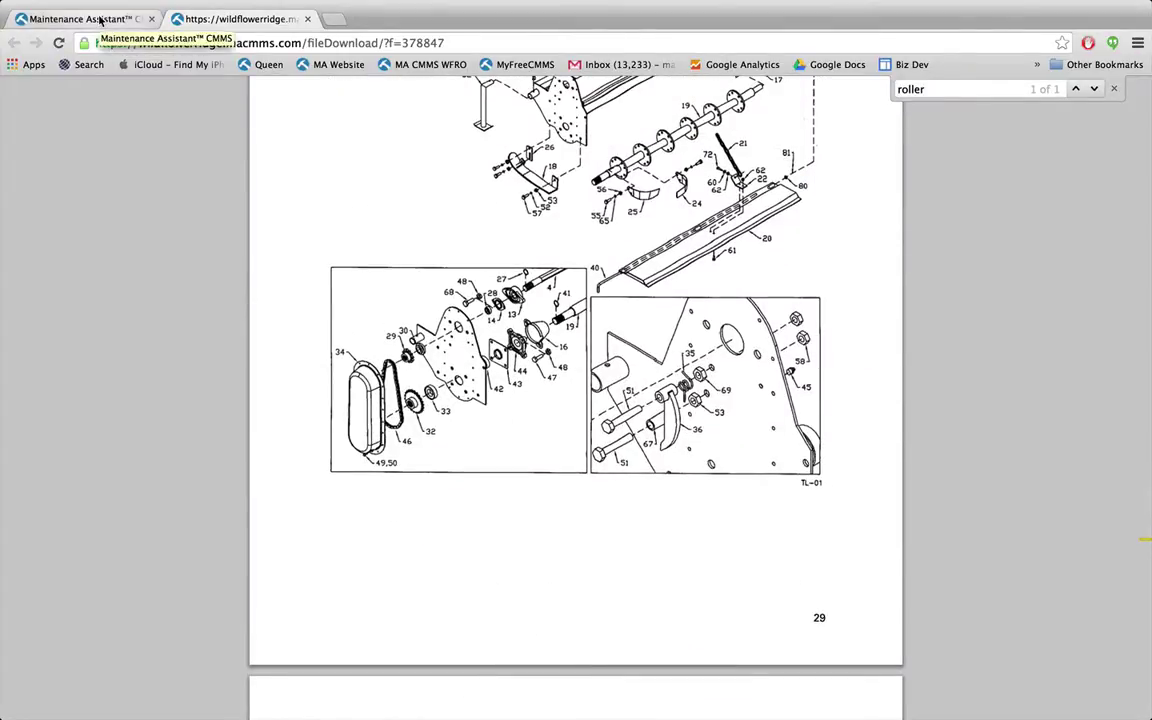
key("ctrl+w")
type("Connecting Link No. 60 H roller chain")
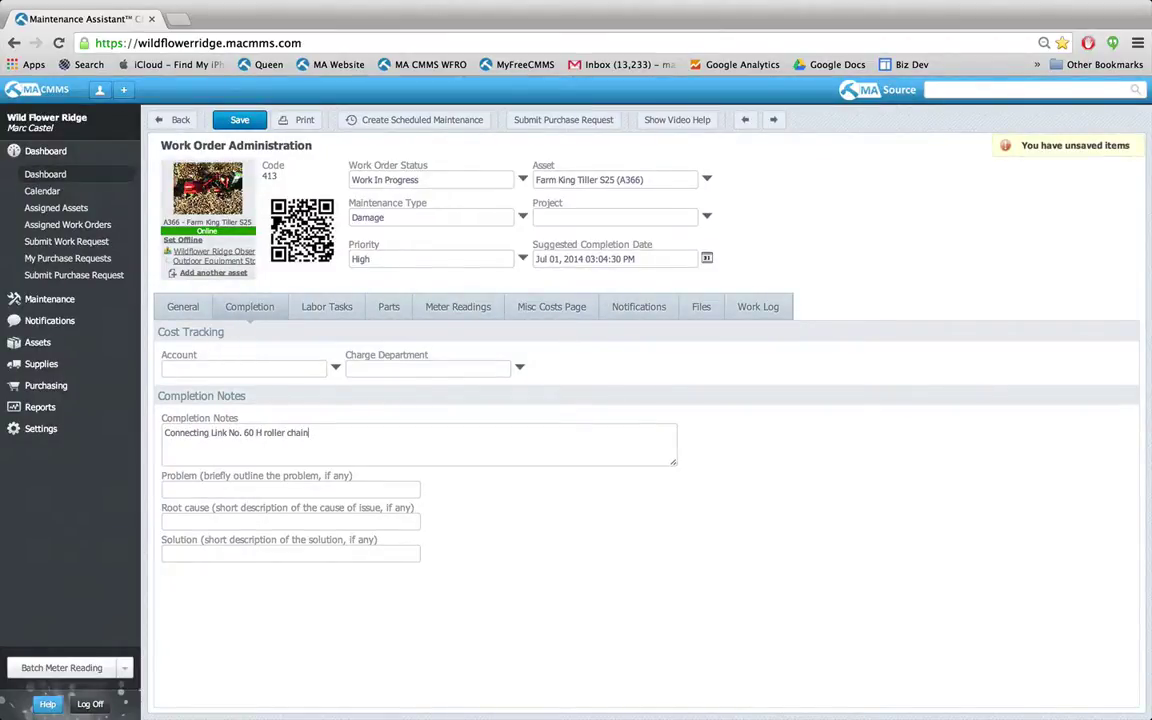
type(" and offset are broken and need to be replaced")
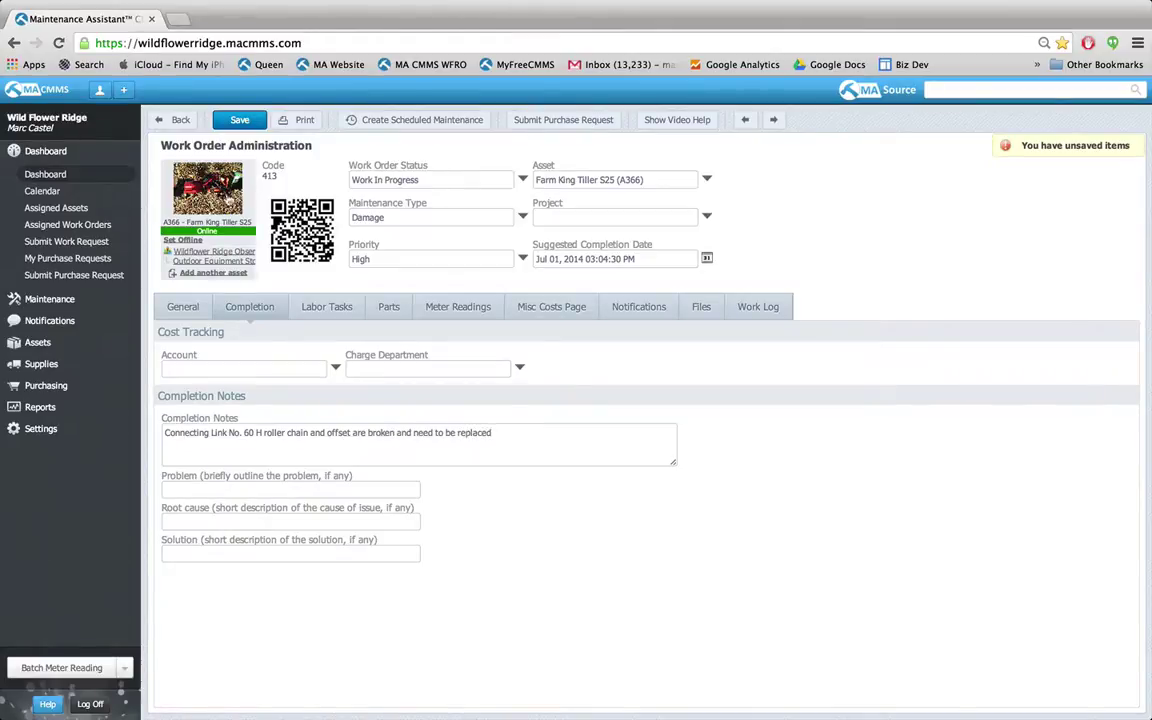
Save the completion note and search MA Source for the 60 H connecting link, showing two Amazon results
left_click(248, 121)
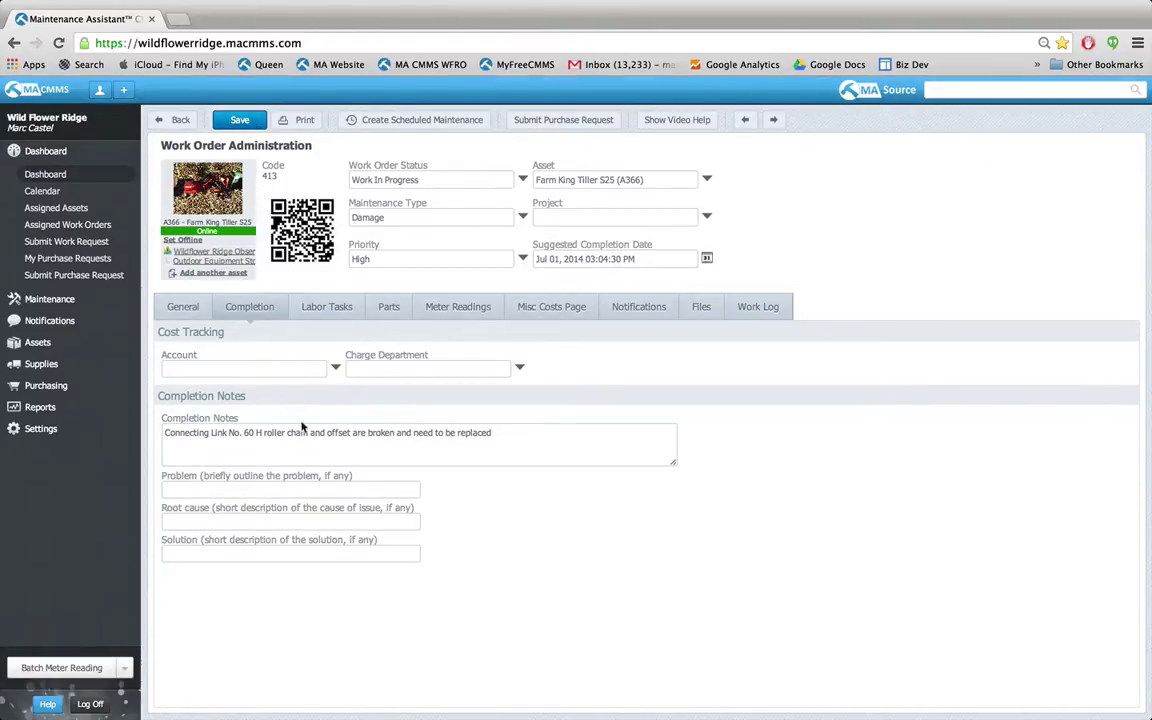
left_click_drag(308, 432, 170, 430)
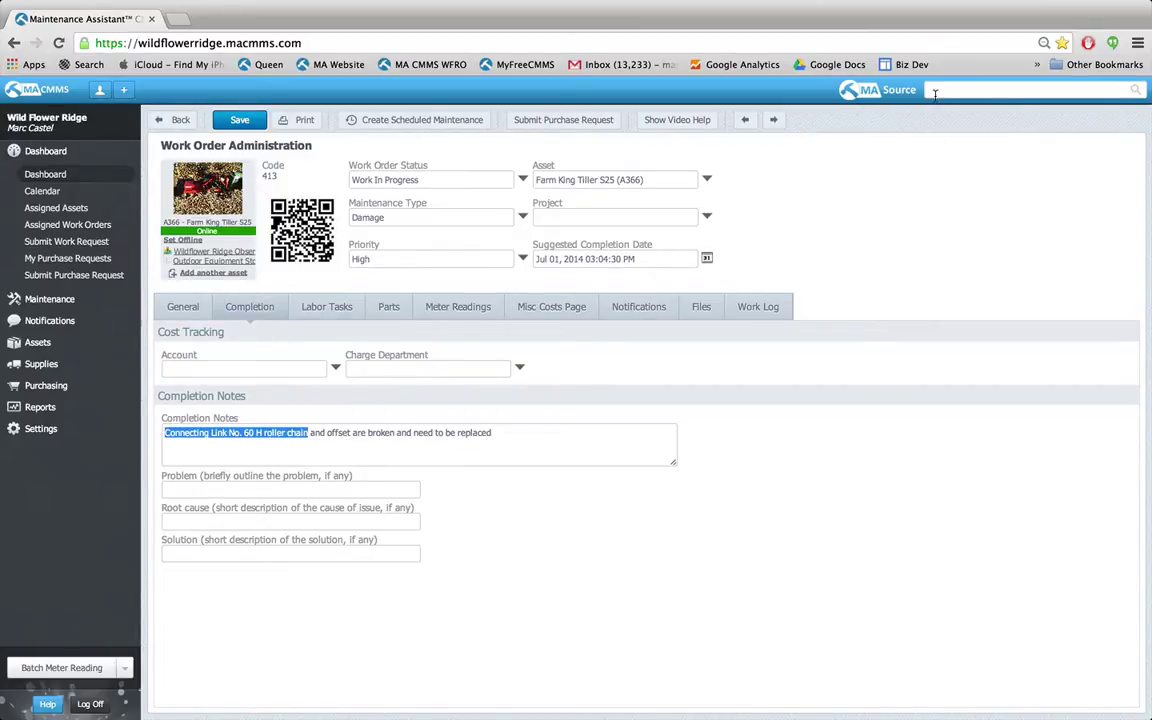
left_click(933, 92)
type("Connecting Link No. 60 H roller chain")
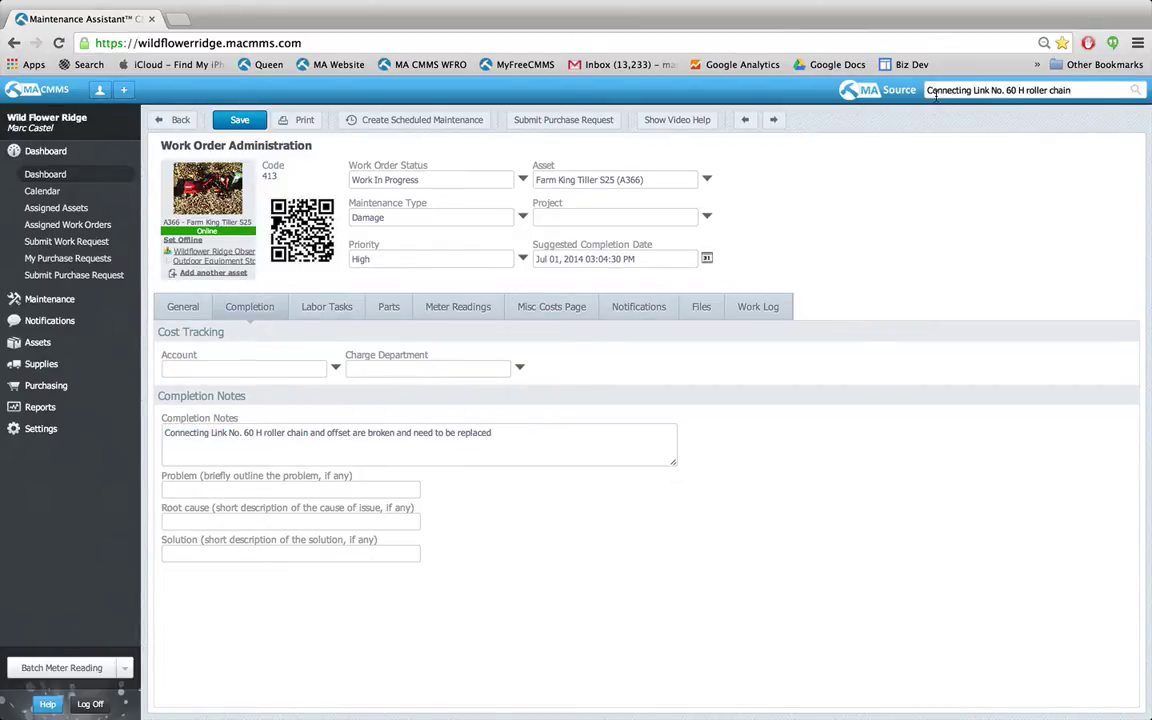
key("Return")
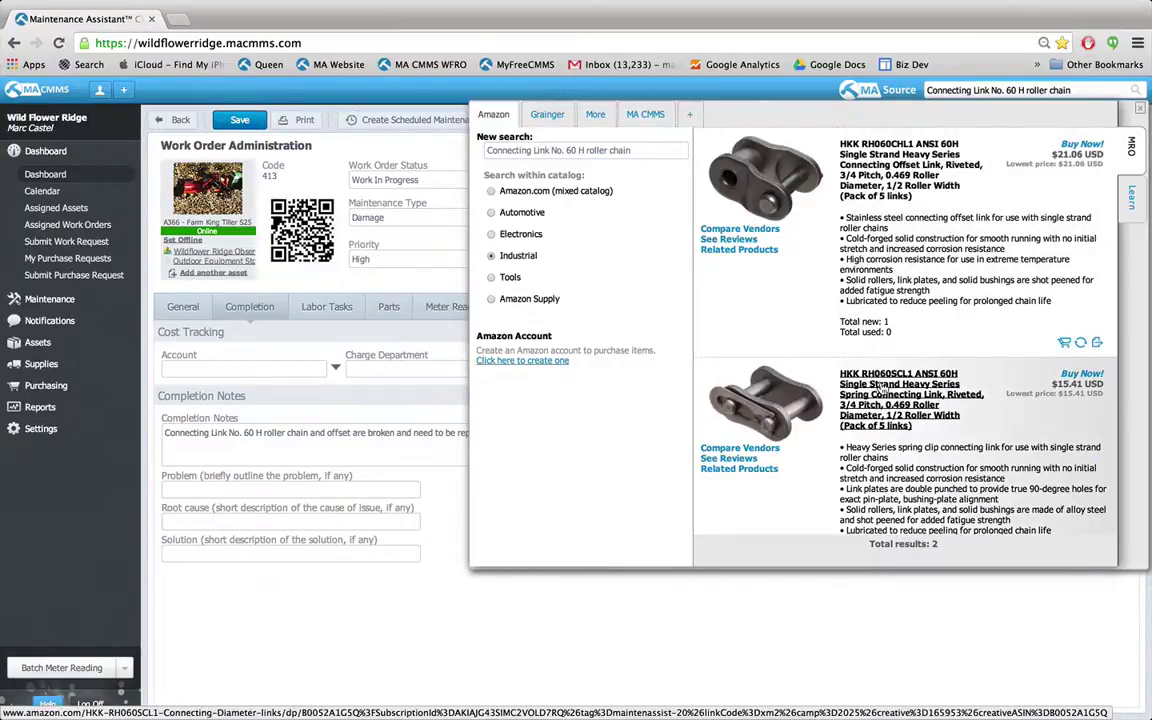
left_click(548, 119)
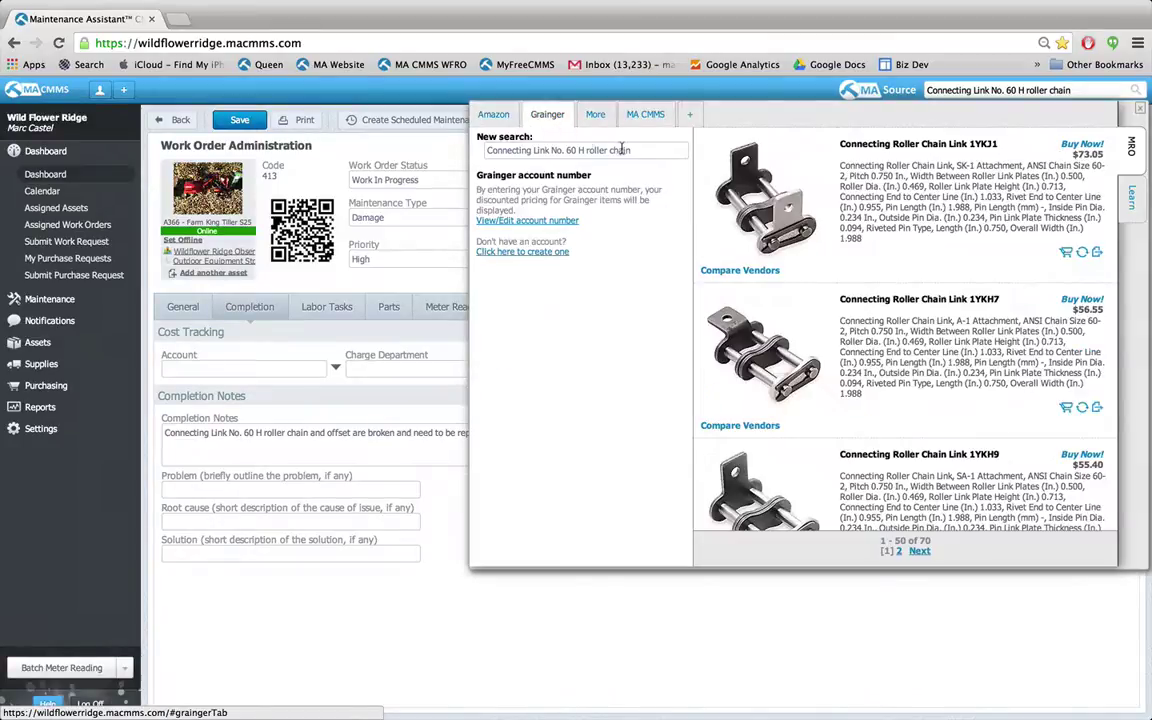
scroll(803, 216, "down", 3)
scroll(803, 216, "down", 10)
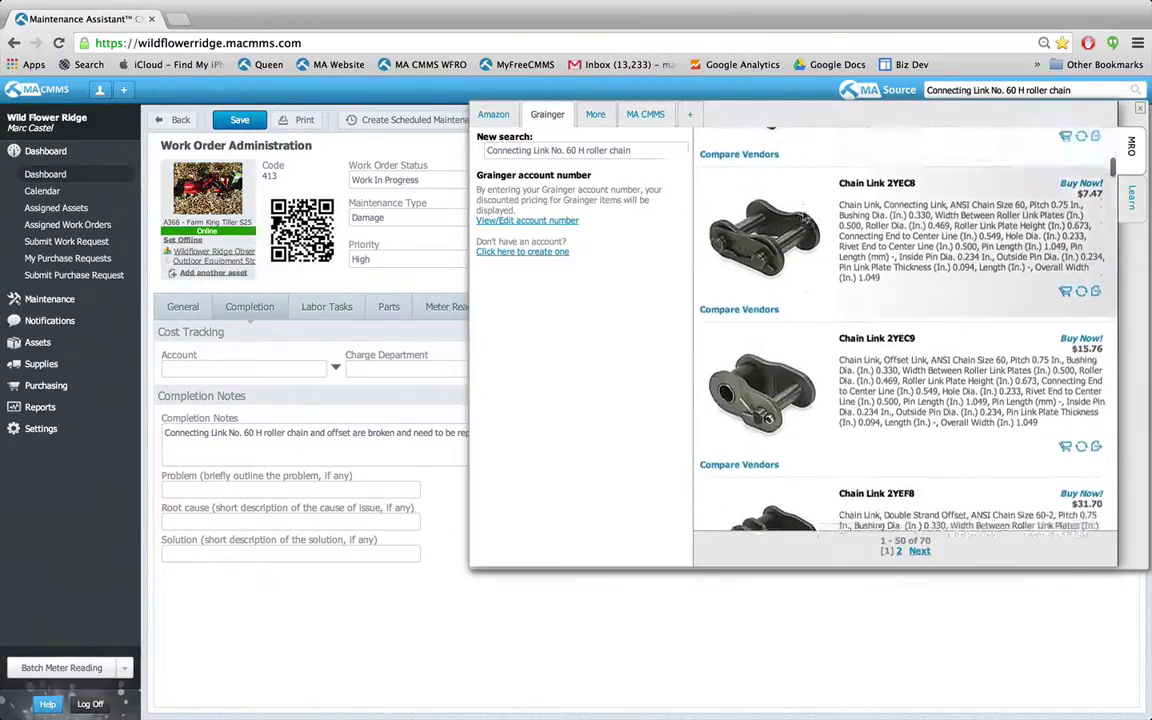
scroll(803, 216, "down", 5)
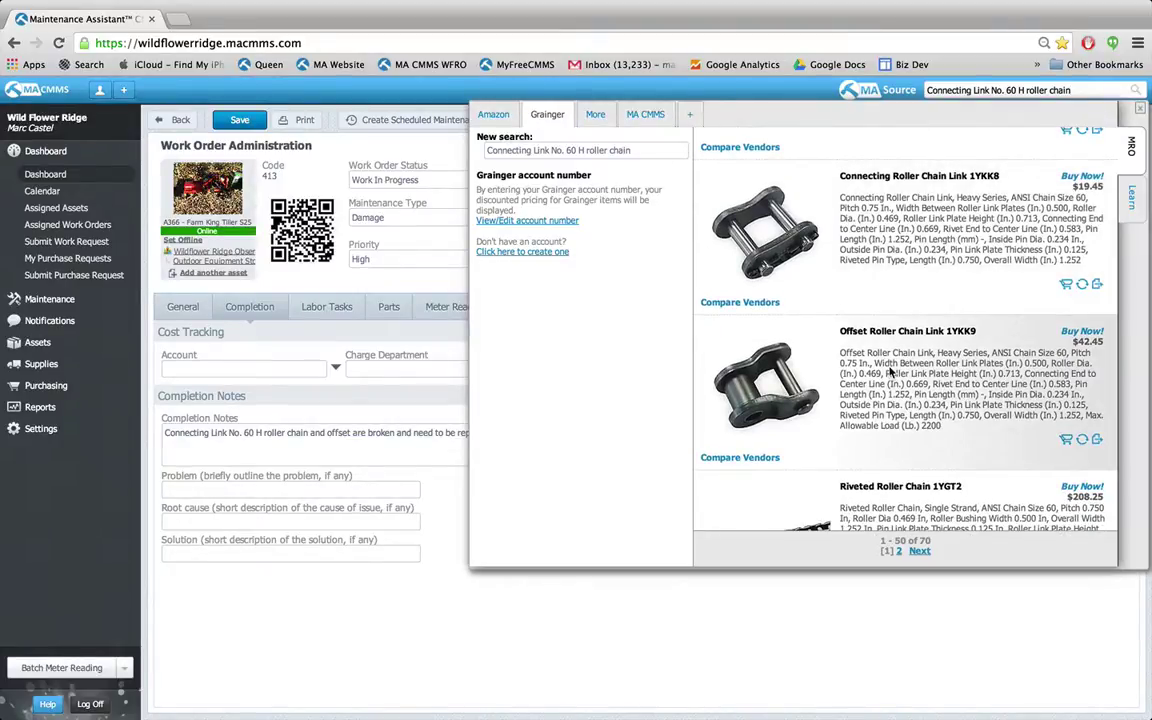
left_click(495, 114)
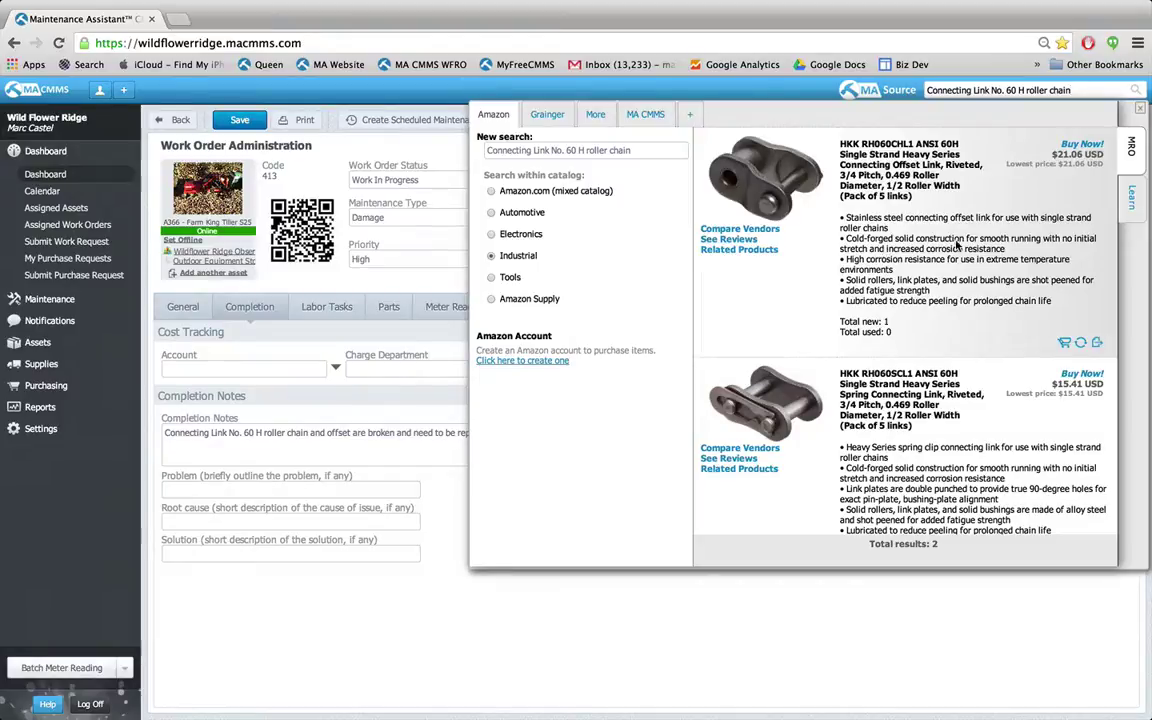
Add the HKK 60H offset link ($21.06) and spring connecting link ($15.41) to the Amazon cart
left_click(1070, 148)
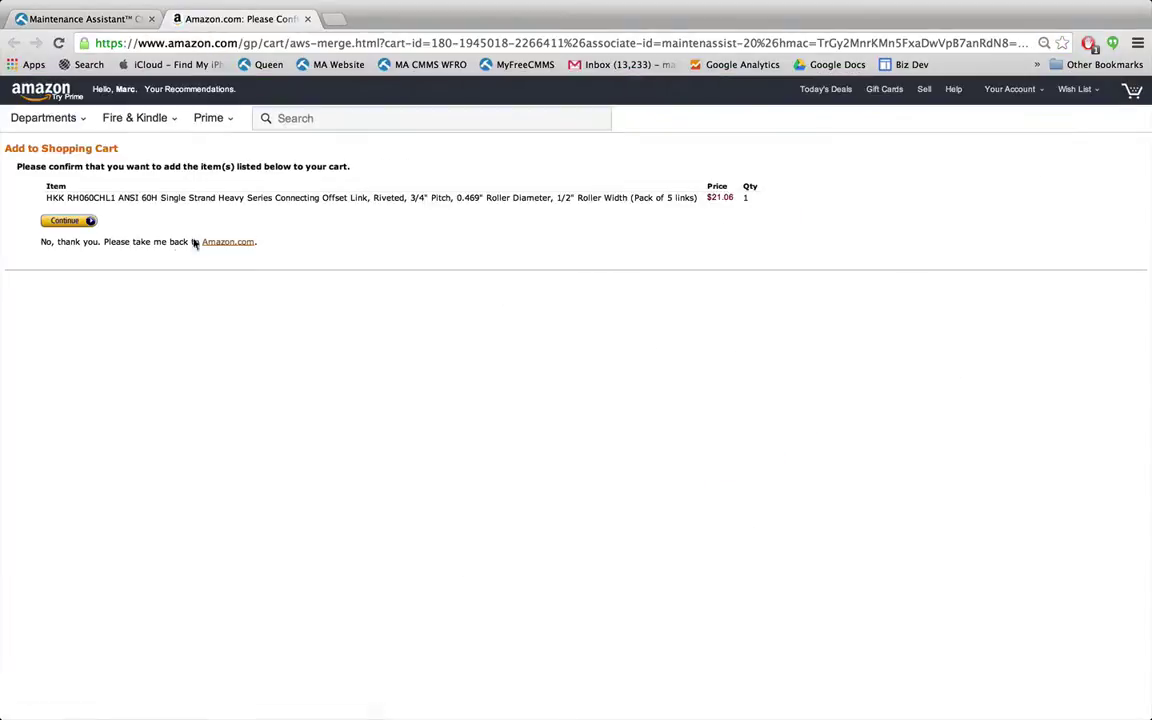
left_click(66, 221)
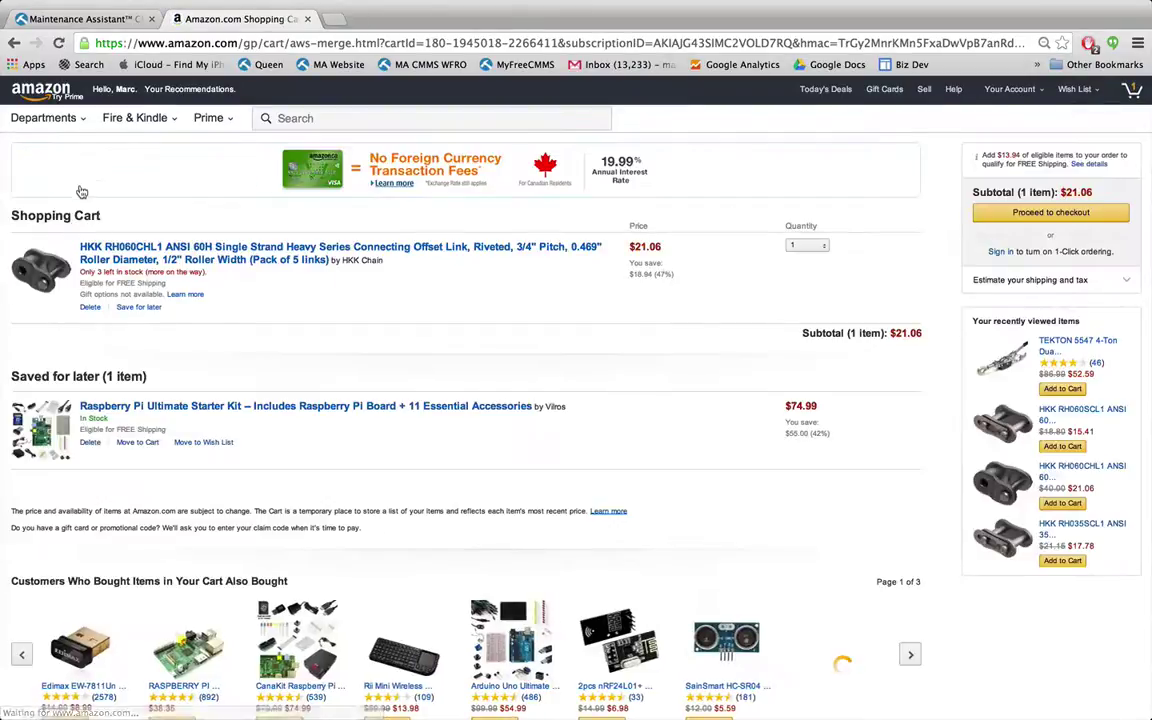
left_click(84, 19)
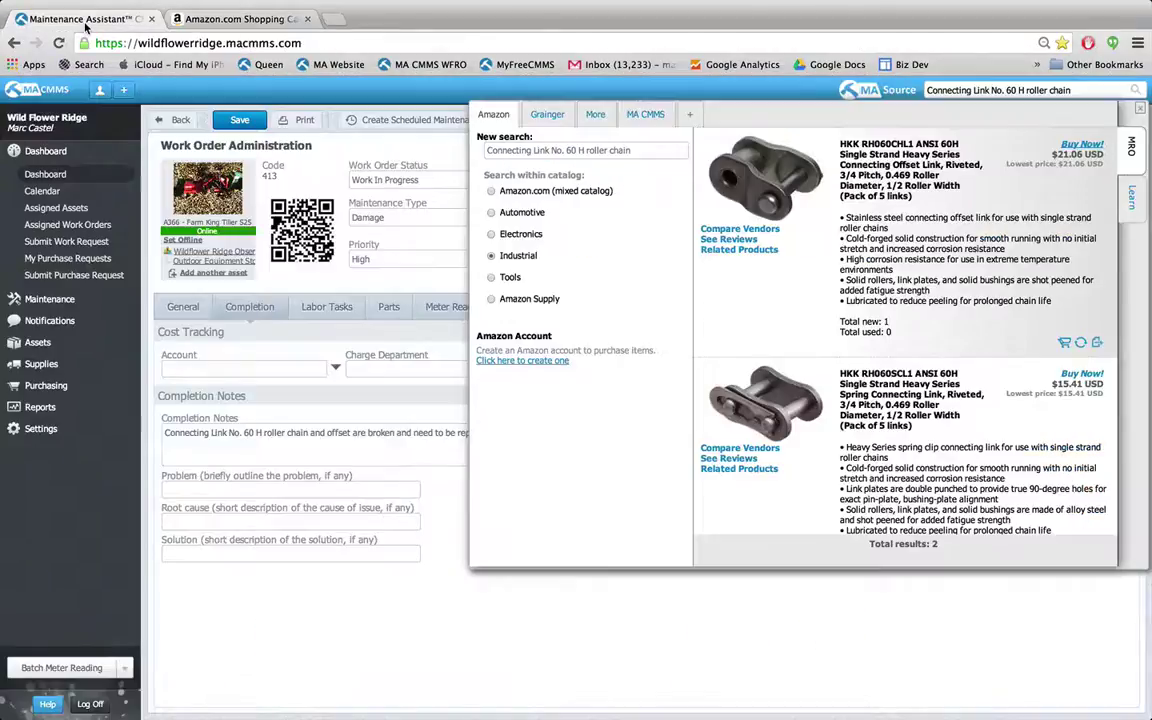
left_click(1080, 376)
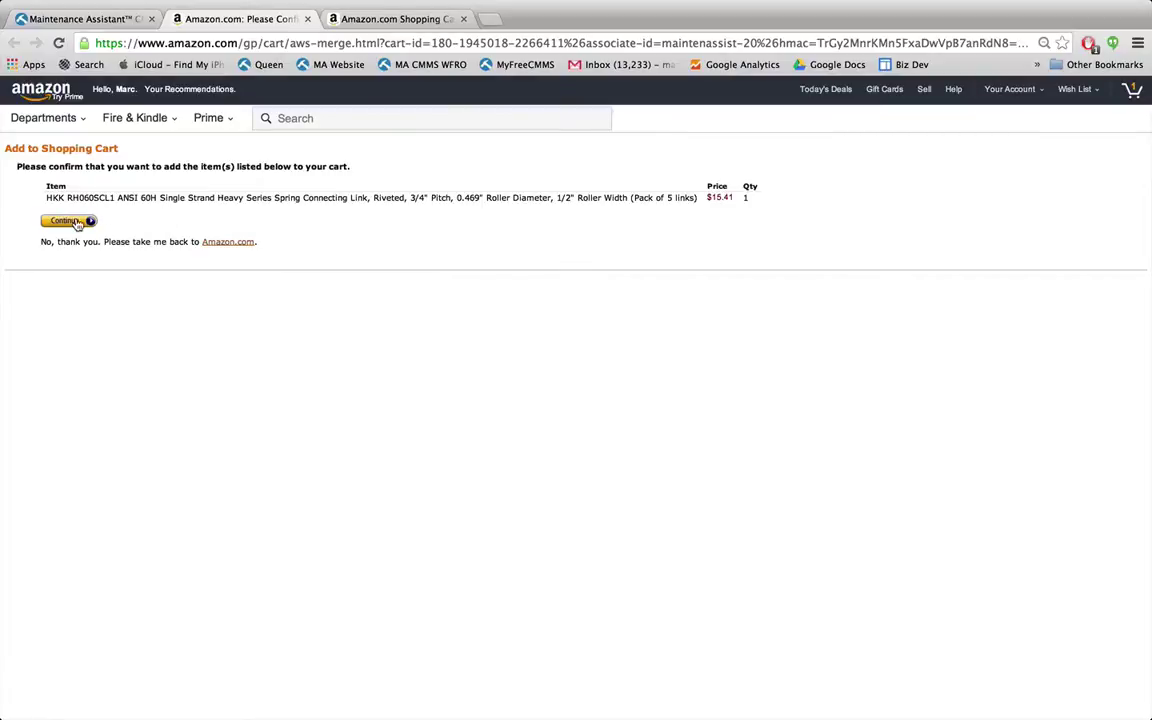
left_click(78, 225)
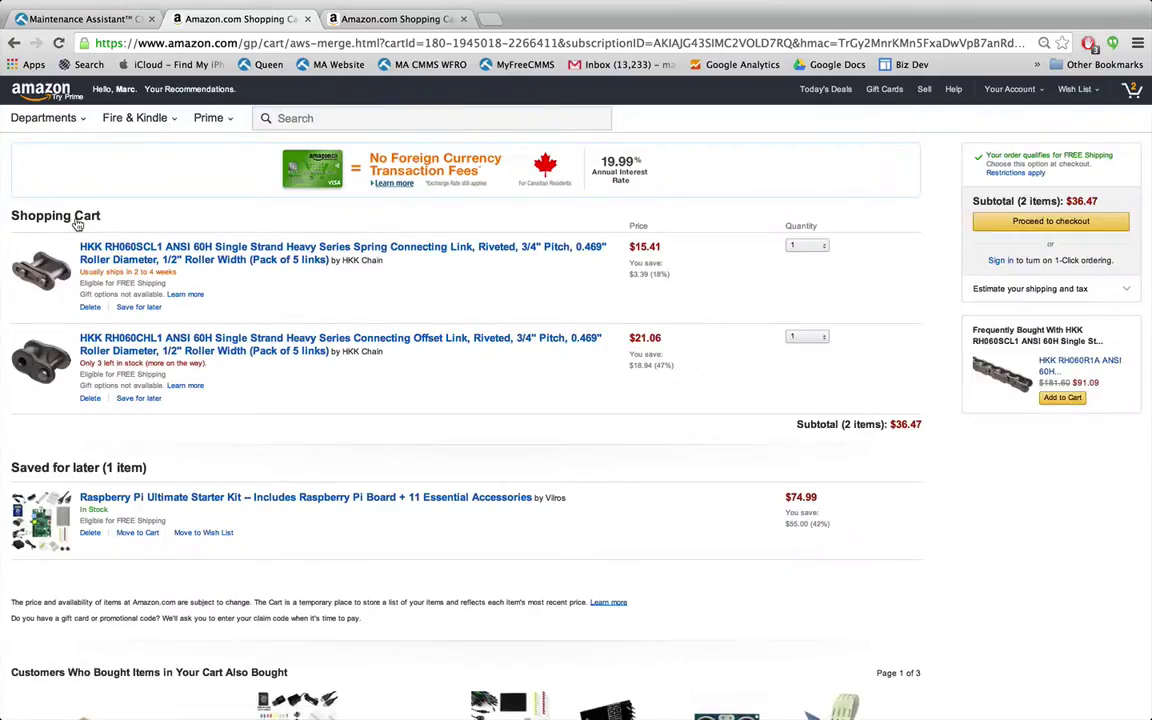
Find the TEKTON 5547 4-Ton Dual Gear Power Puller on Amazon, add it to the cart and check out
left_click(294, 118)
type("Tek")
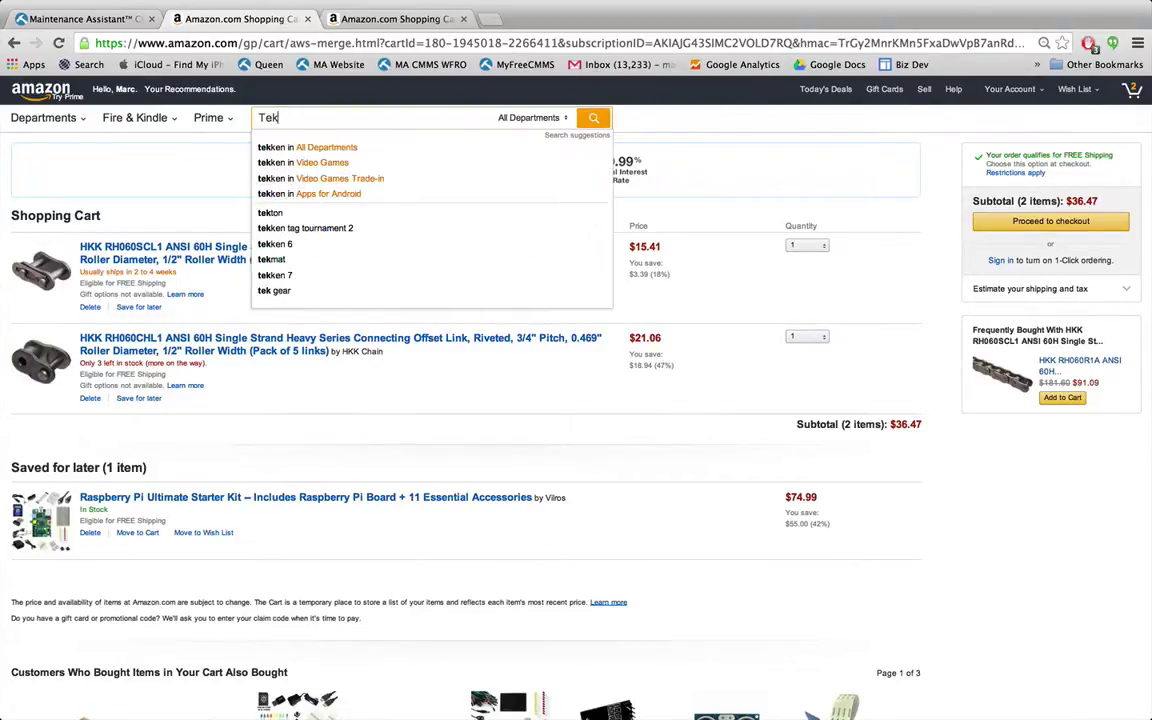
type("ton 5547 4 ton dual gear")
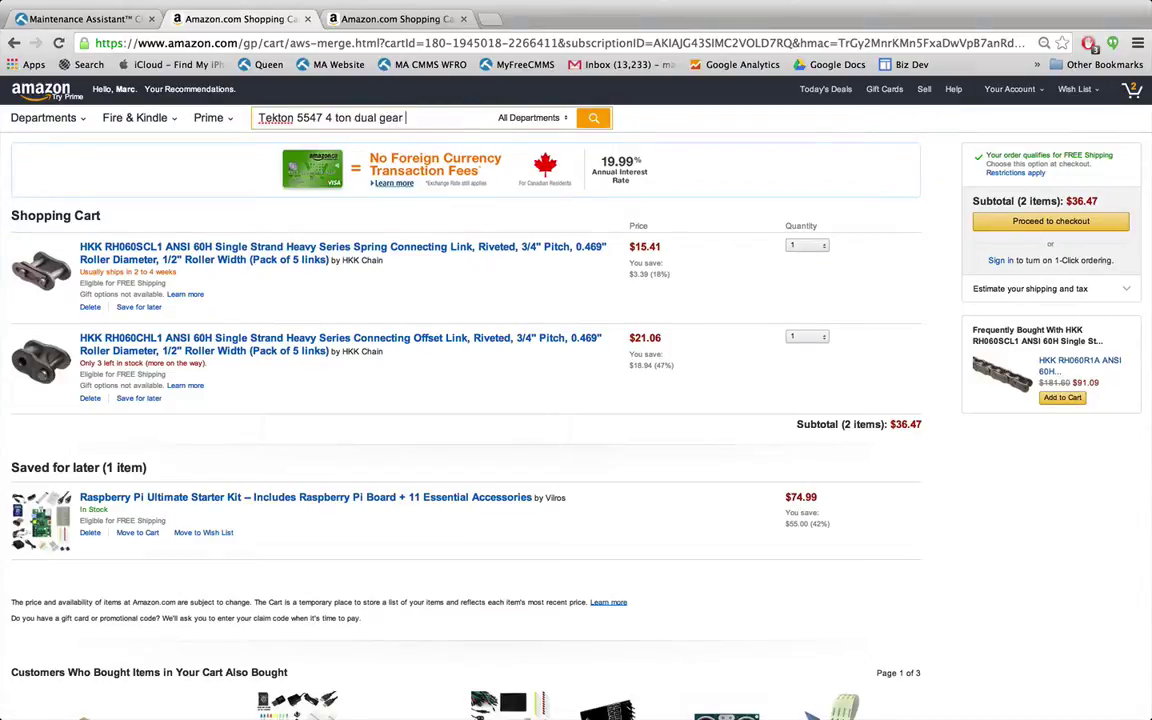
type(" power puller")
left_click(593, 118)
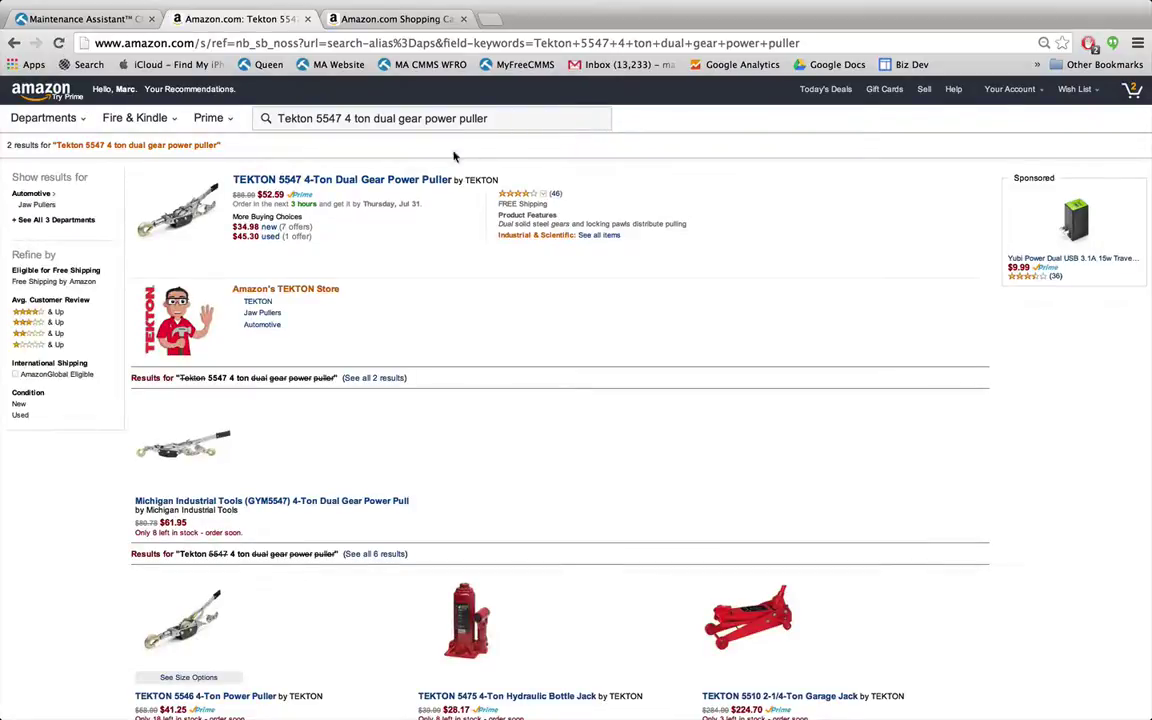
left_click(390, 180)
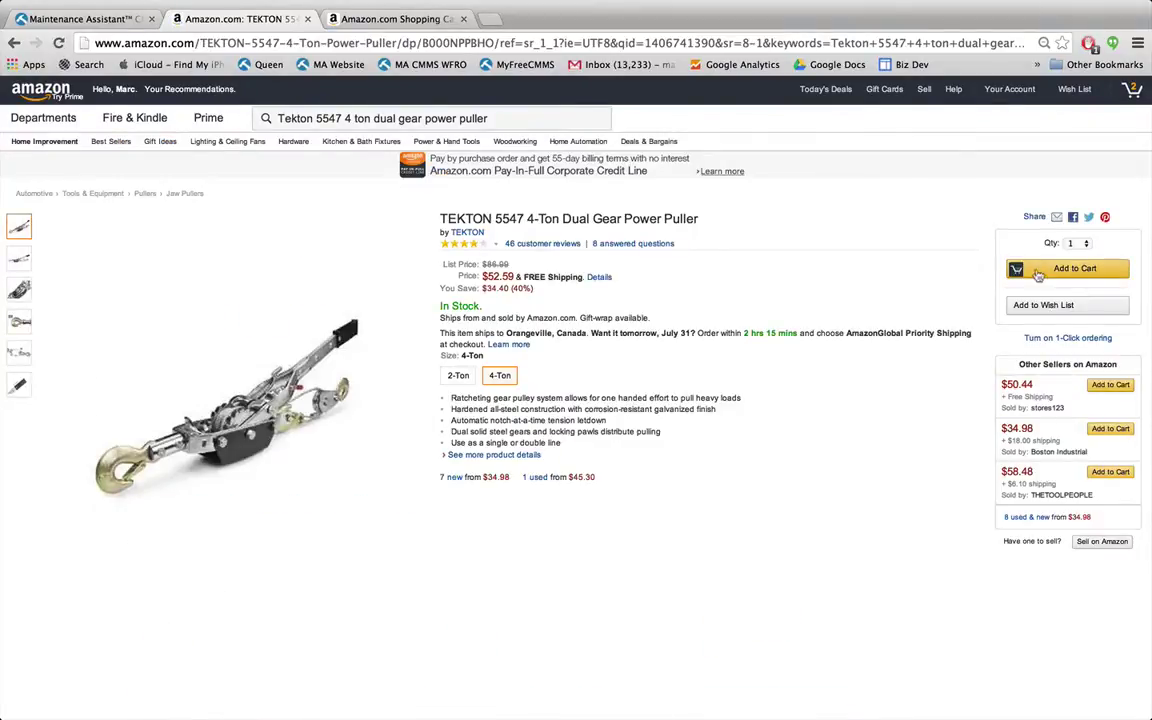
left_click(1040, 271)
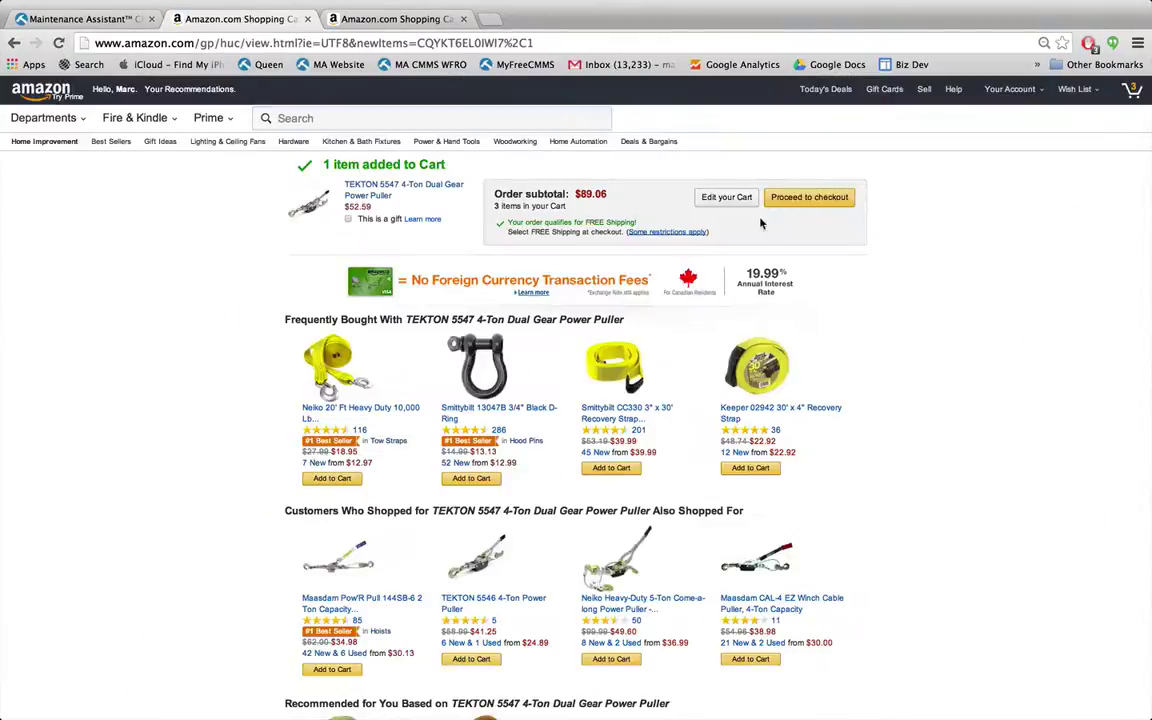
left_click(800, 204)
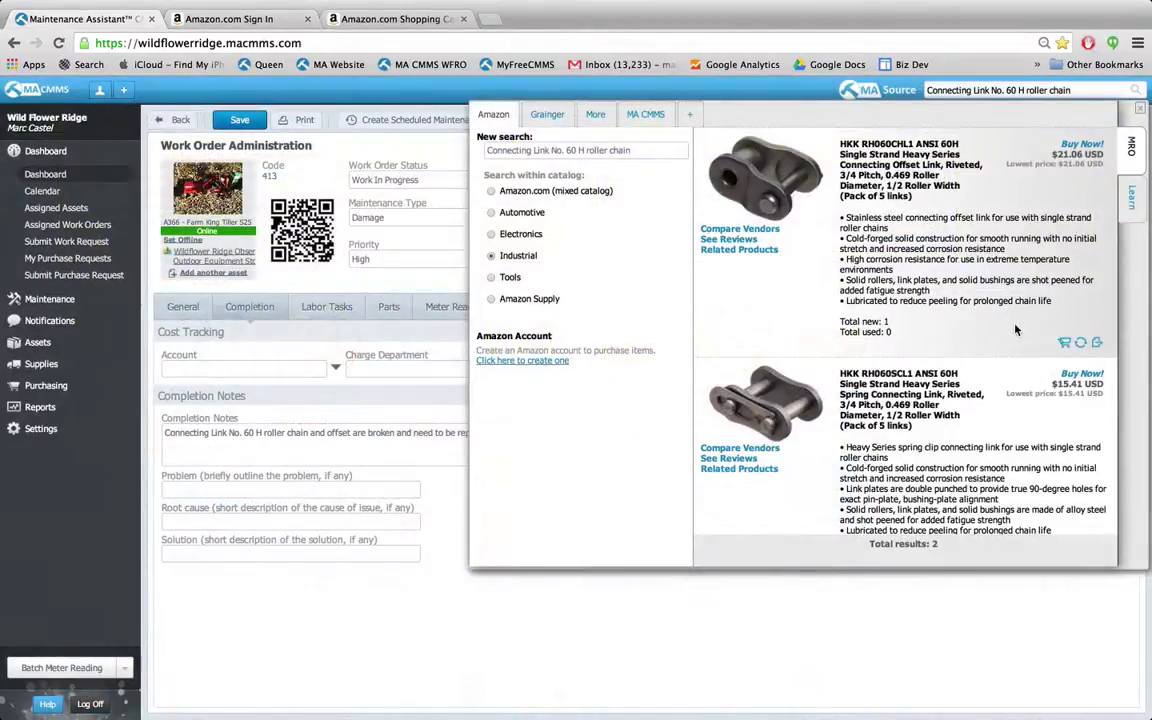
Create part A710 for the HKK RH060CHL1 offset link under Wildflower Ridge Observatory, stocked at Garage (A19)
left_click(1099, 345)
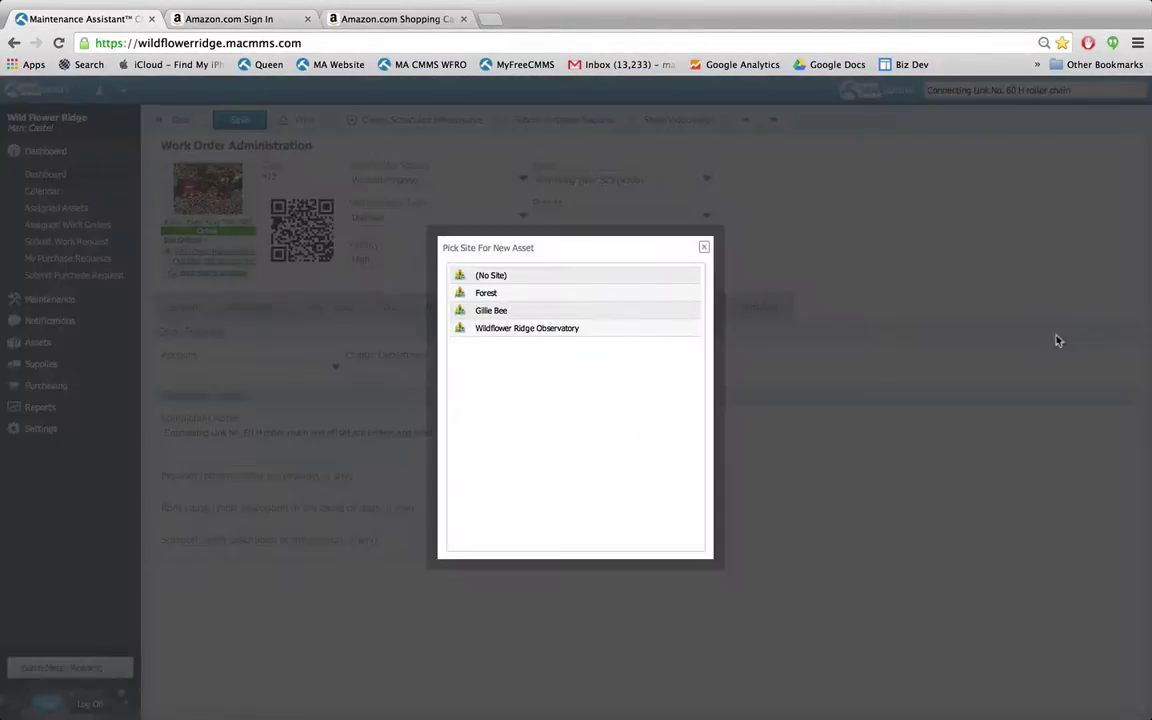
left_click(578, 334)
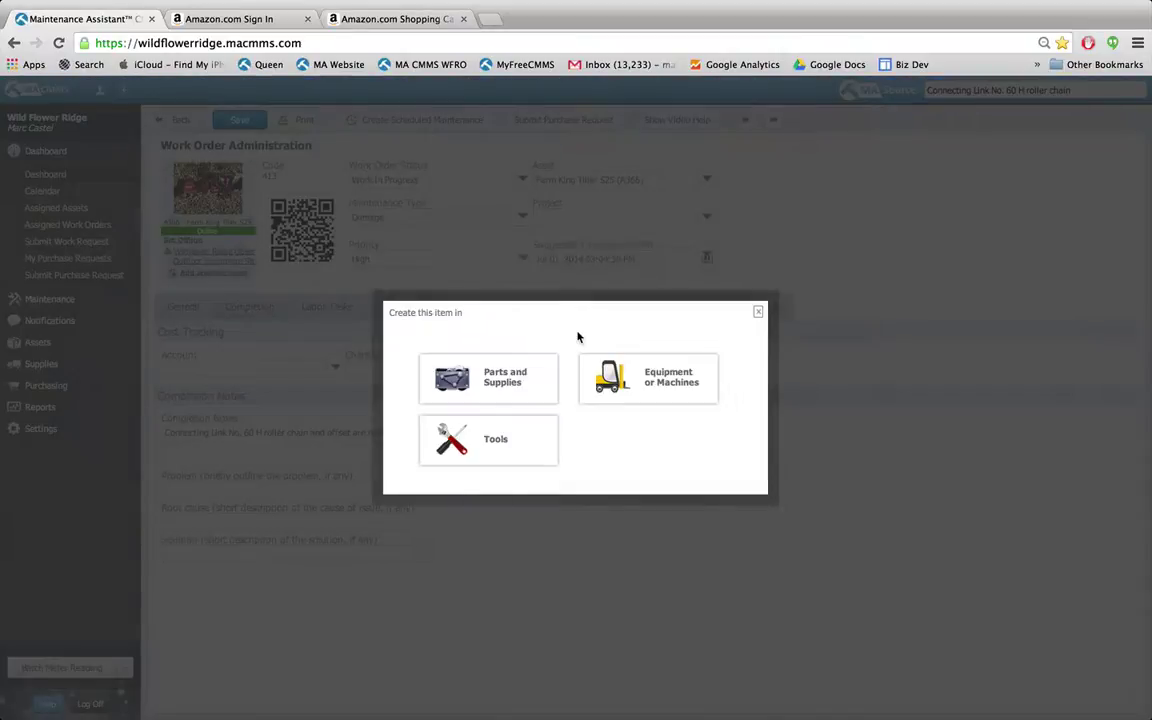
left_click(513, 378)
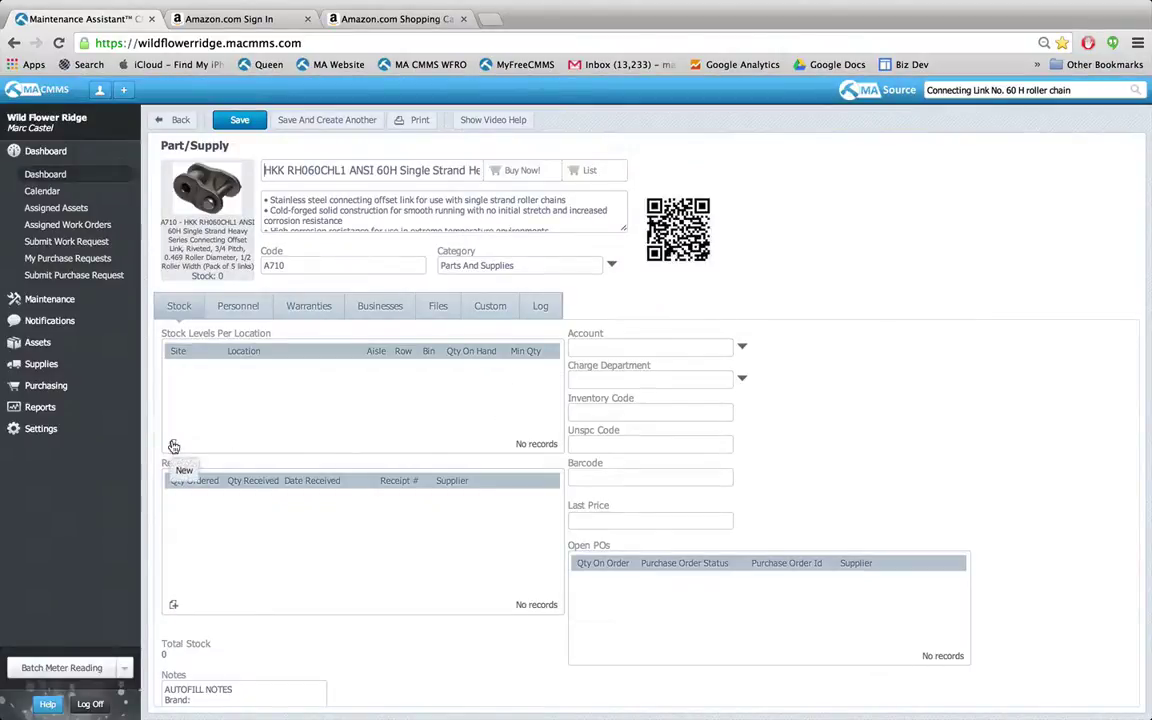
left_click(174, 446)
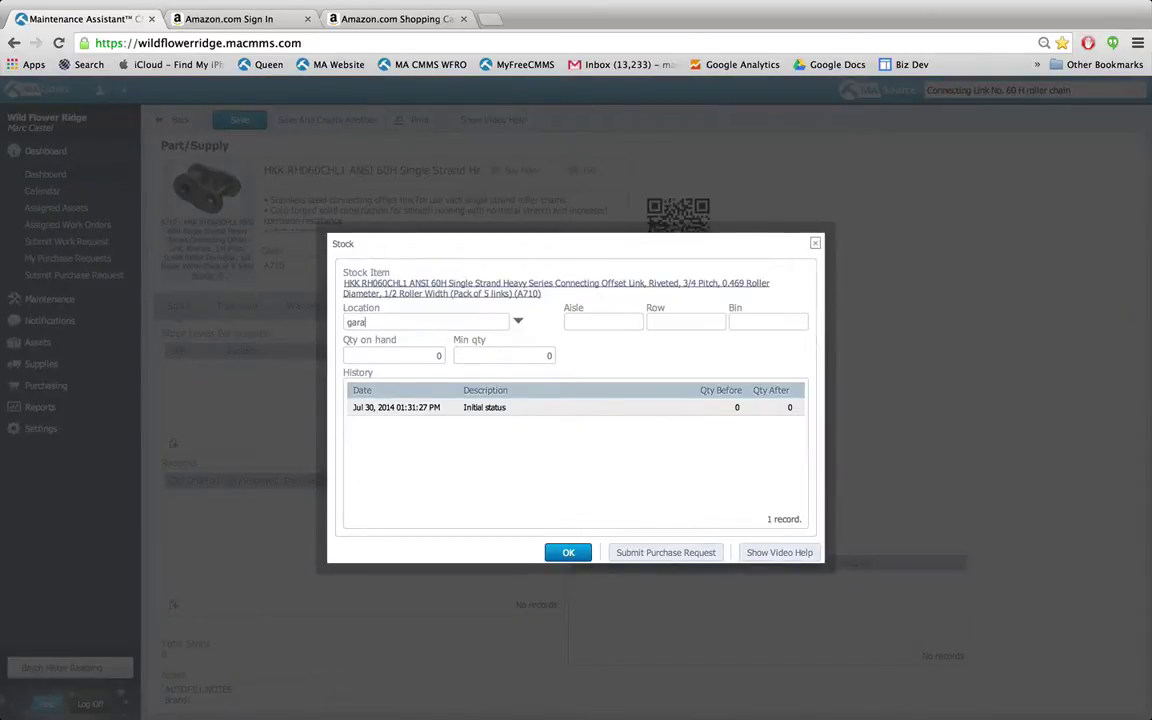
type("garage")
key("Return")
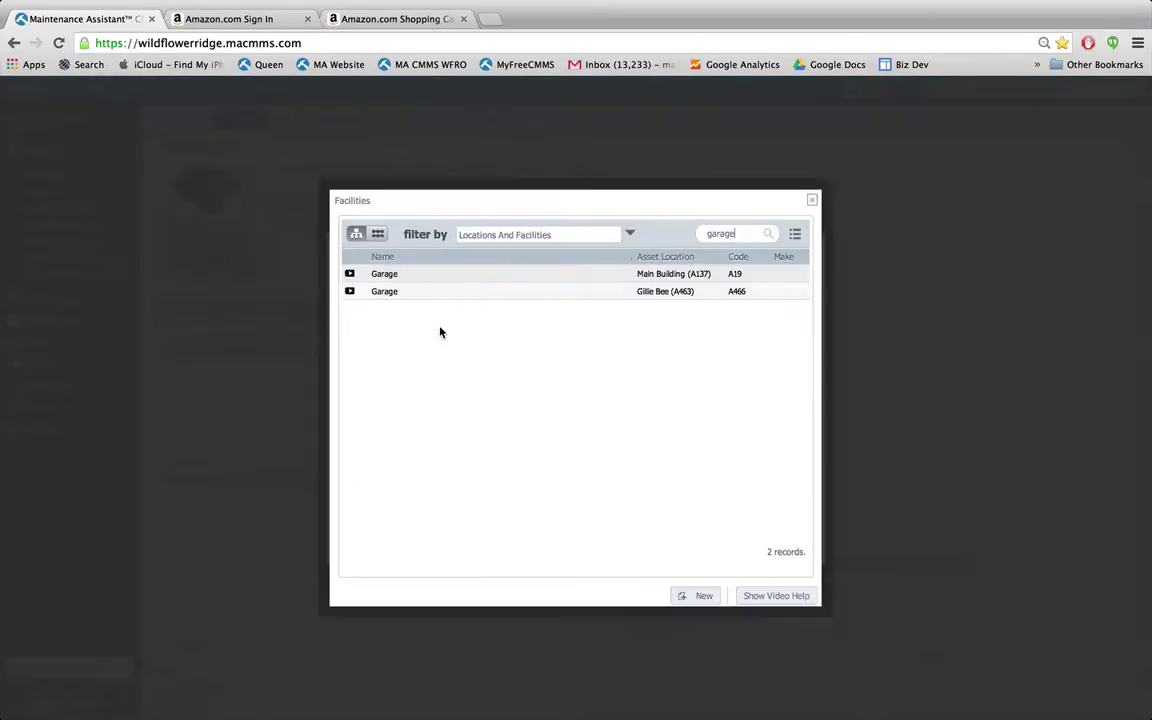
left_click(395, 283)
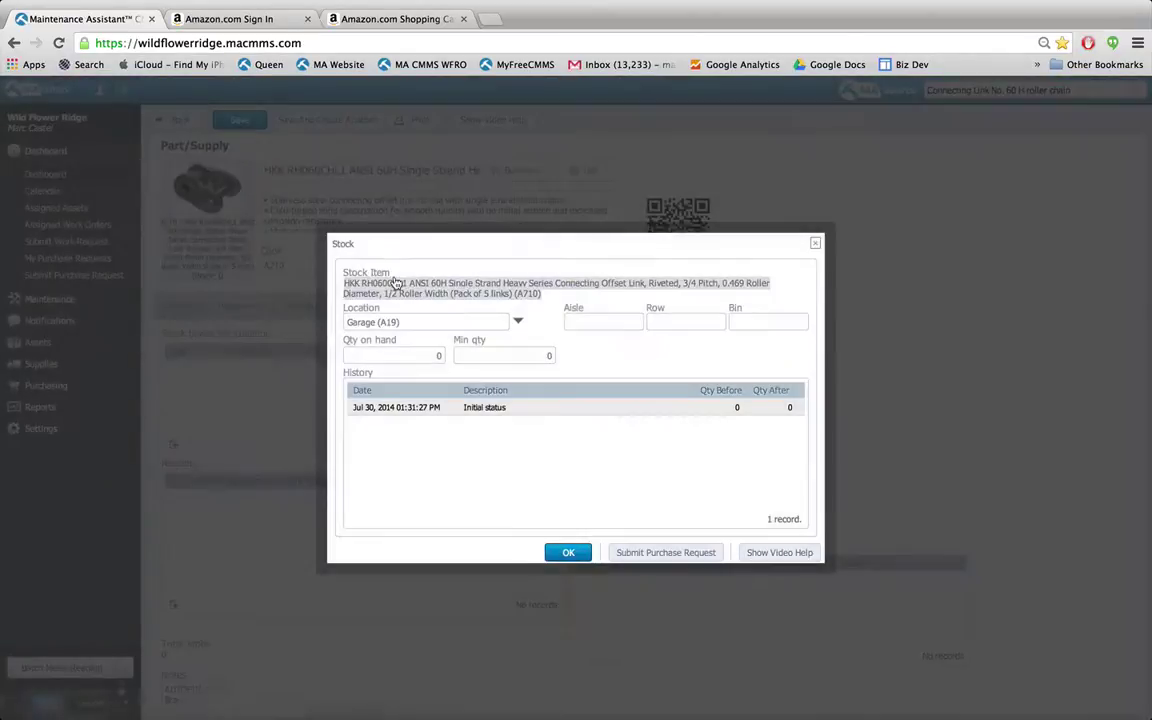
left_click(568, 553)
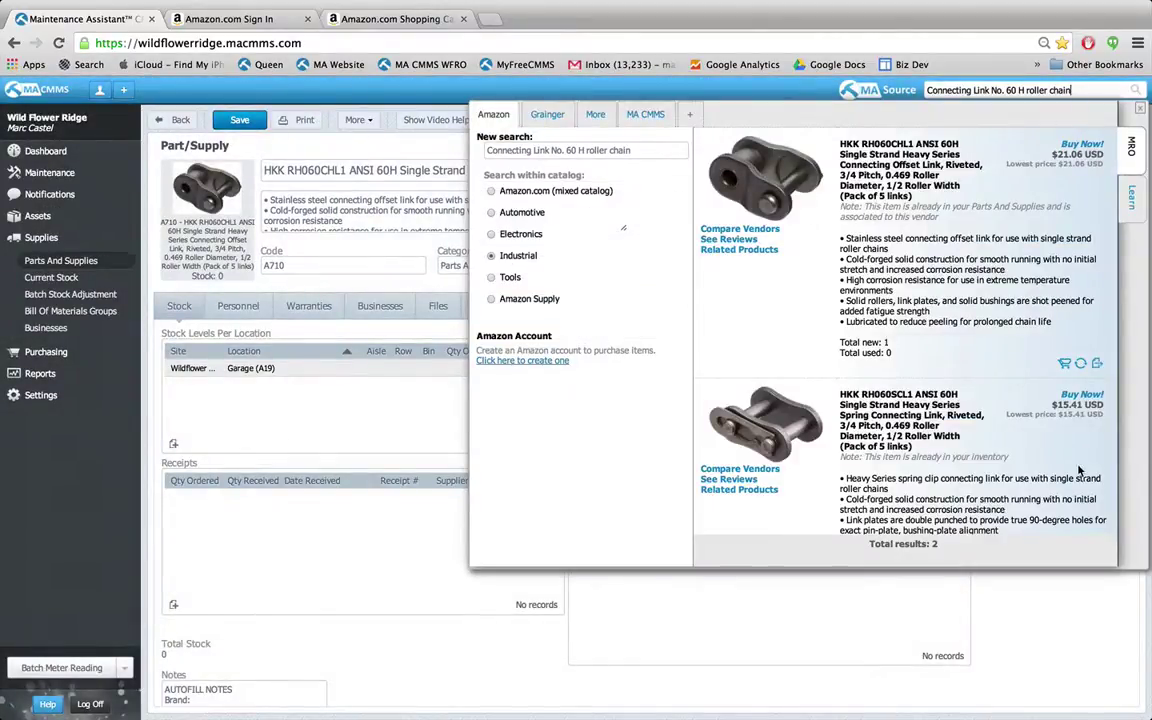
Create and save part A712 for the HKK RH060SCL1 spring link under Wildflower Ridge Observatory, stocked at Garage (A19)
scroll(1080, 470, "down", 2)
scroll(1080, 470, "down", 3)
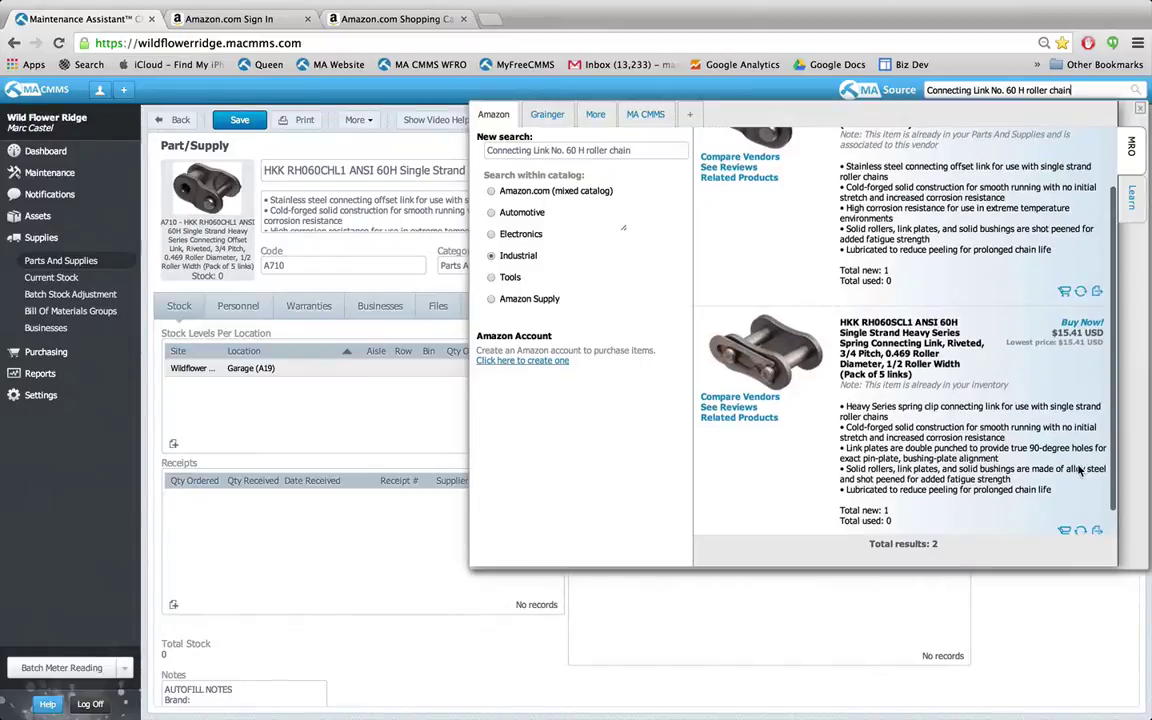
left_click(1097, 525)
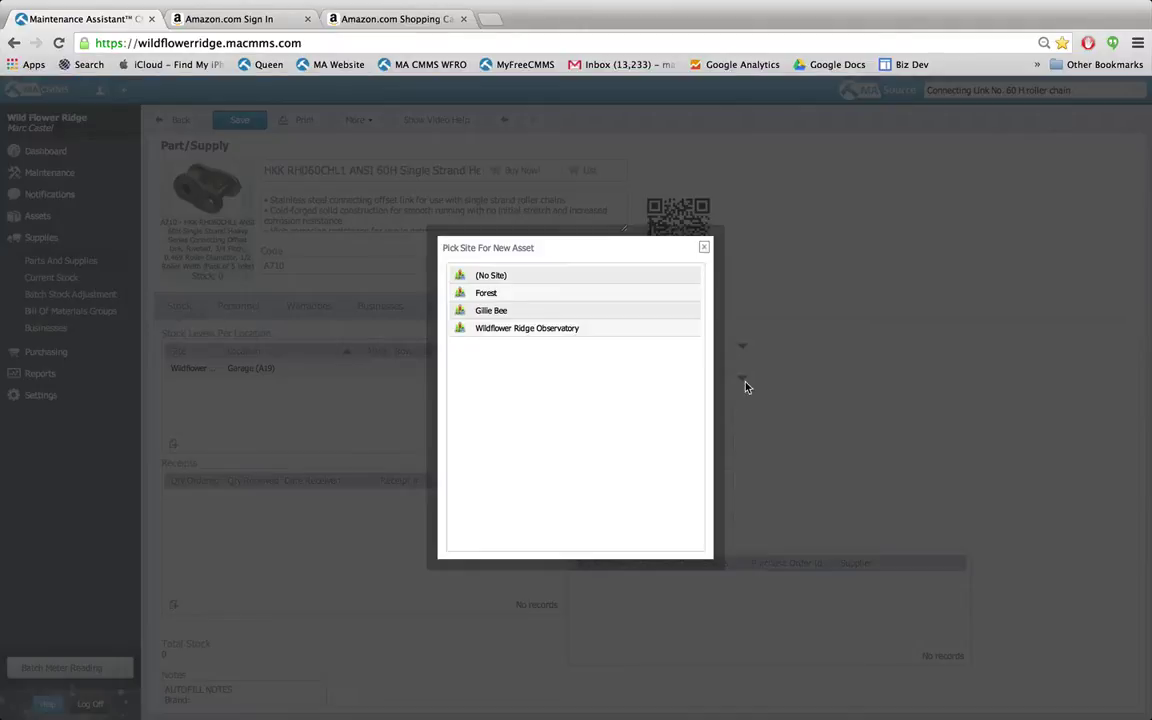
left_click(540, 331)
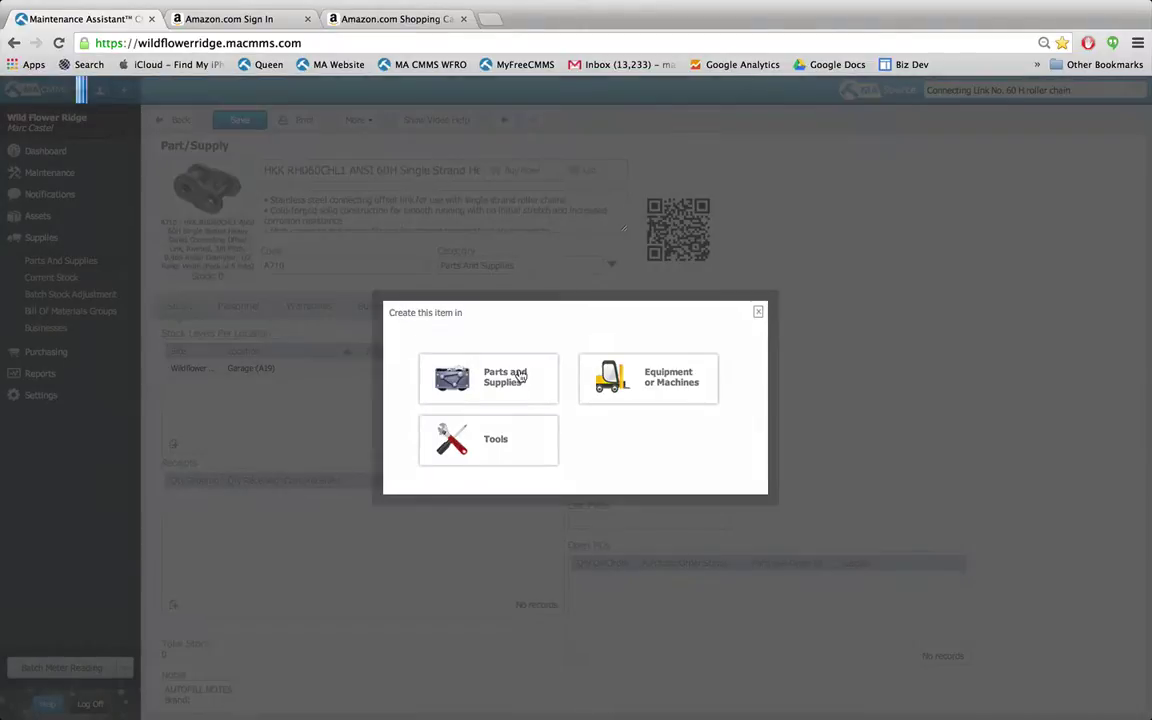
left_click(505, 377)
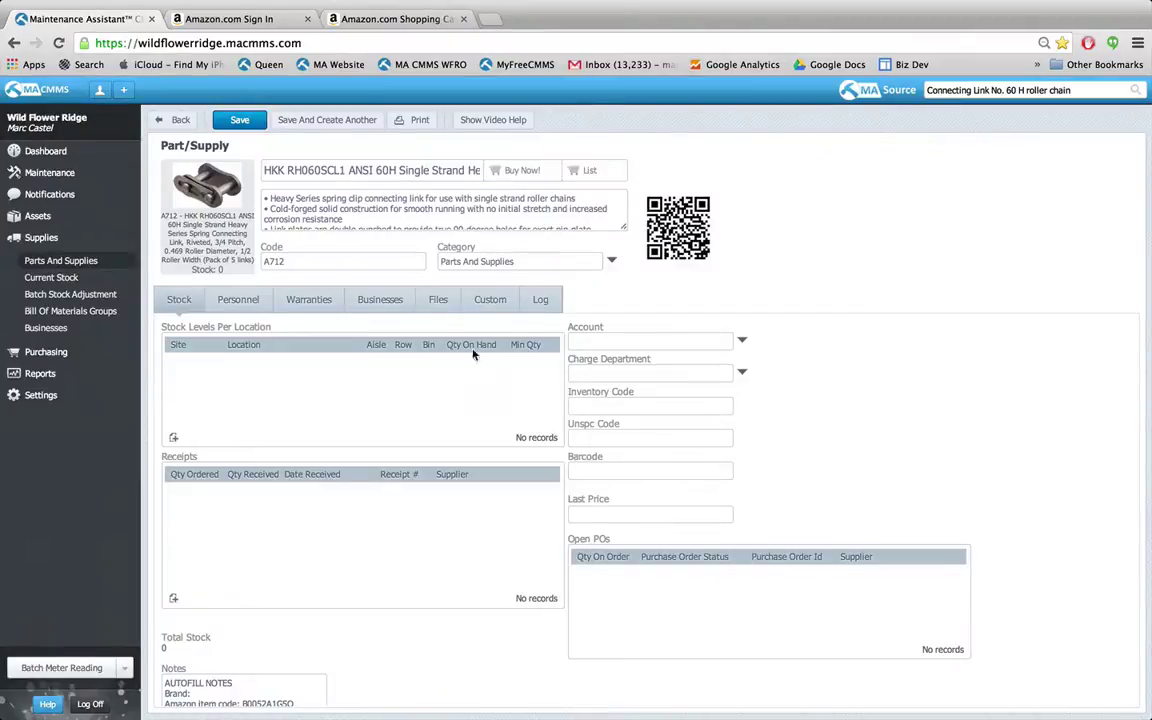
left_click(173, 437)
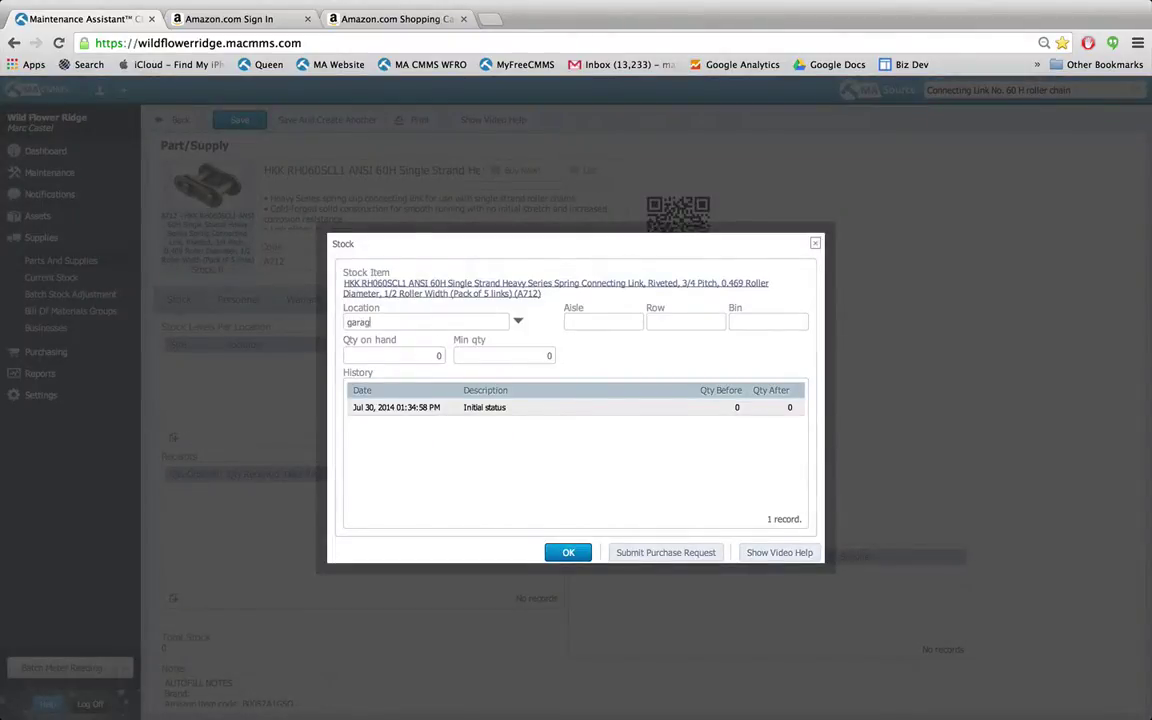
type("garage")
key("Return")
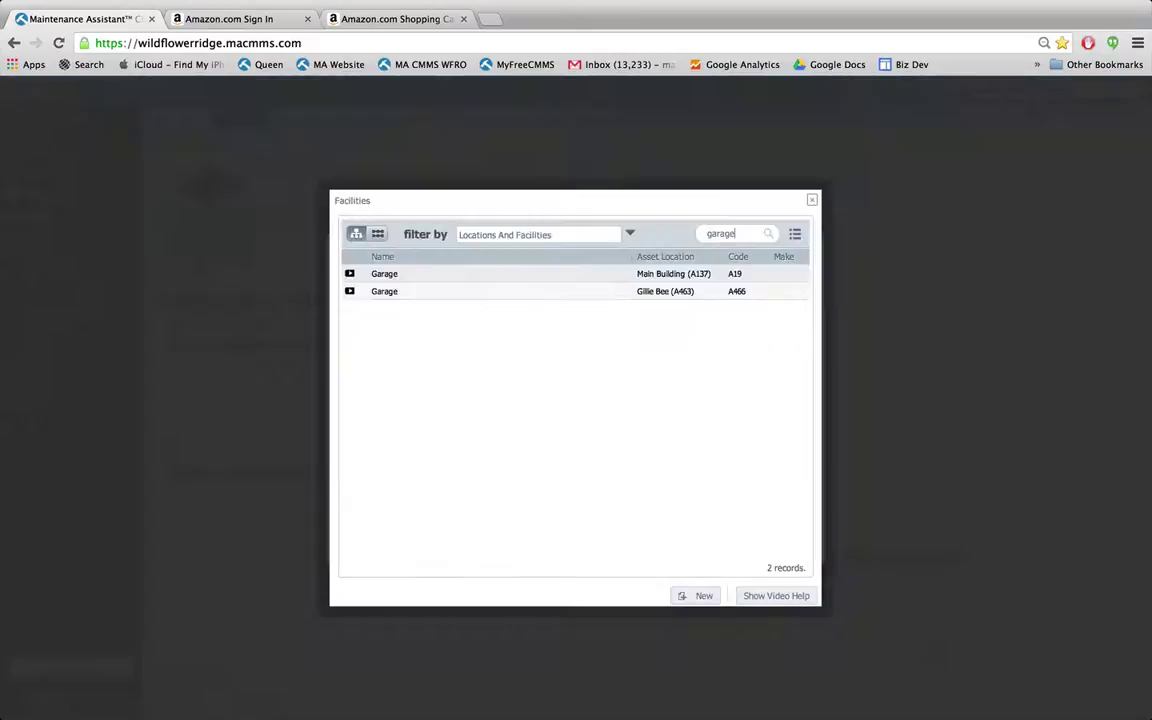
left_click(392, 276)
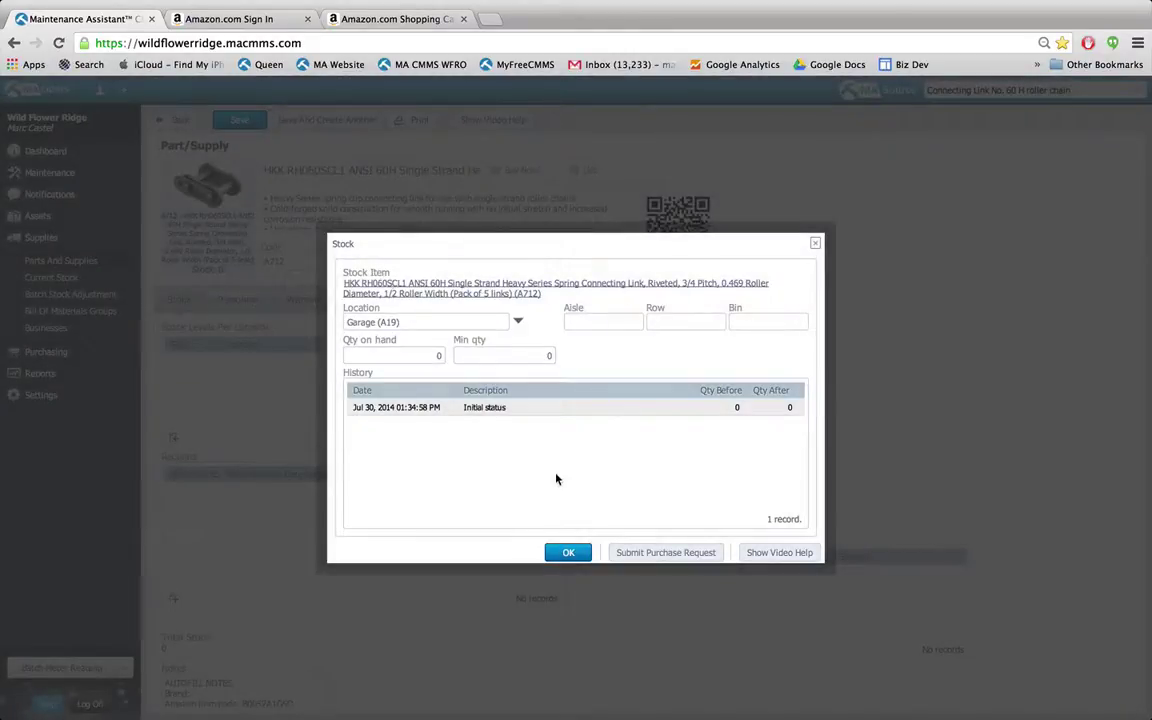
left_click(562, 553)
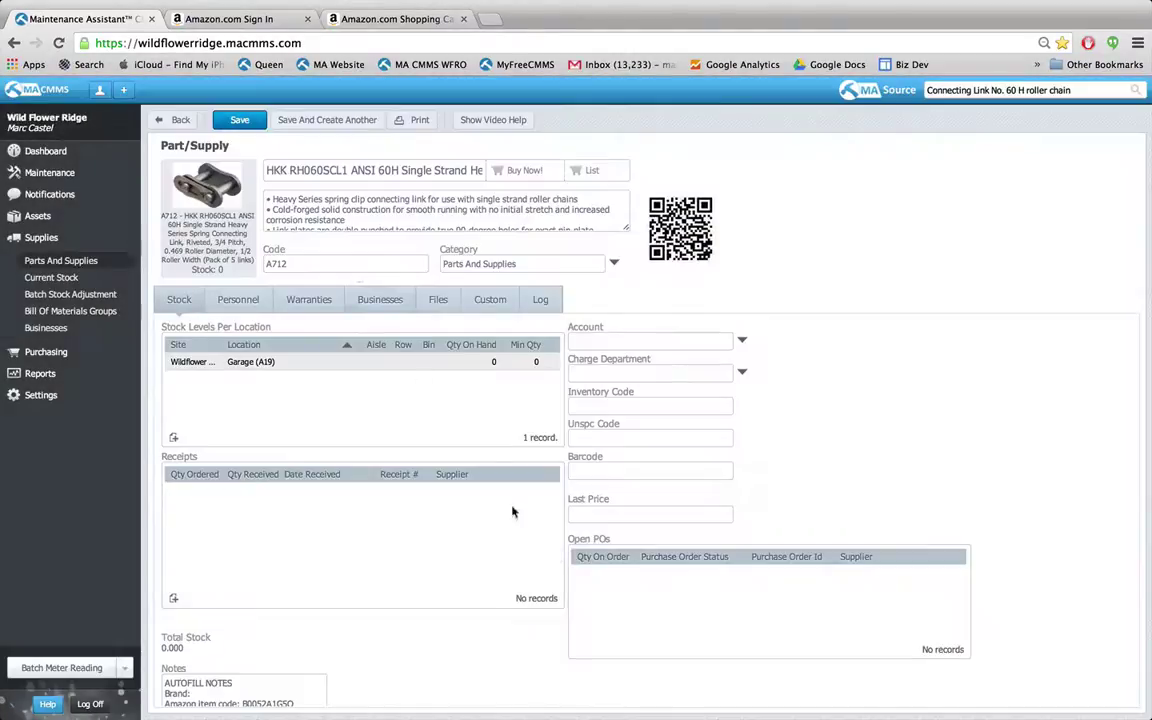
left_click(237, 122)
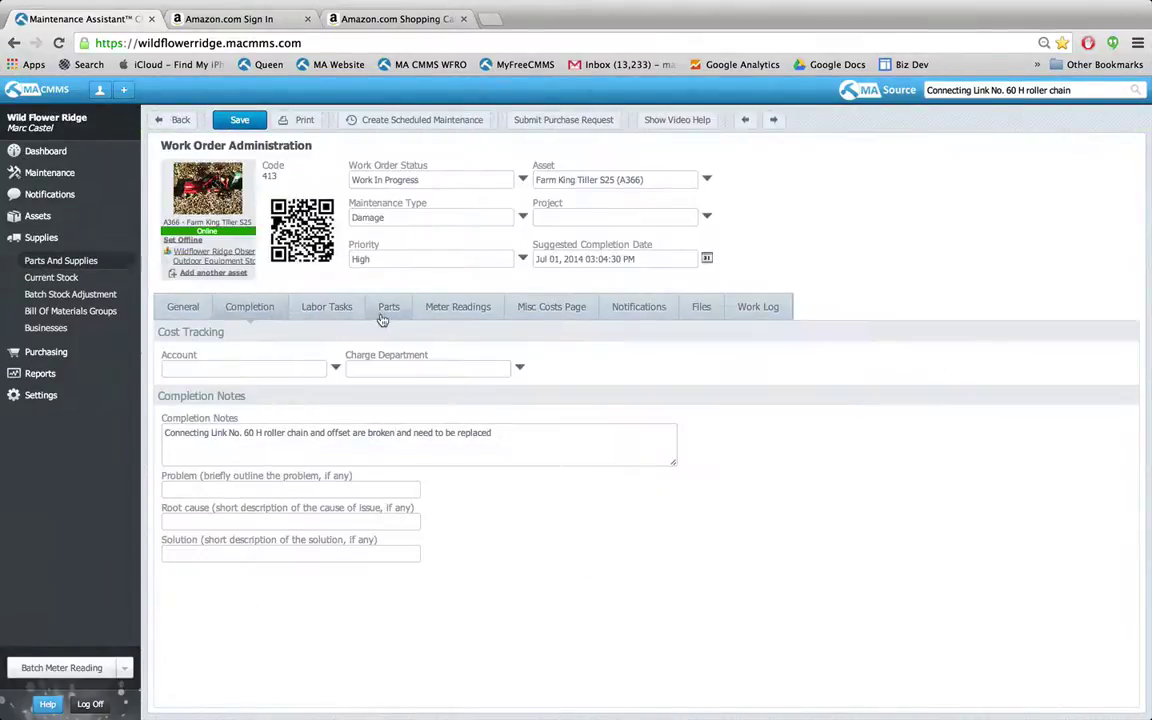
Add the HKK RH060CHL1 offset link from current stock to work order 413 with planned quantity 1
left_click(392, 310)
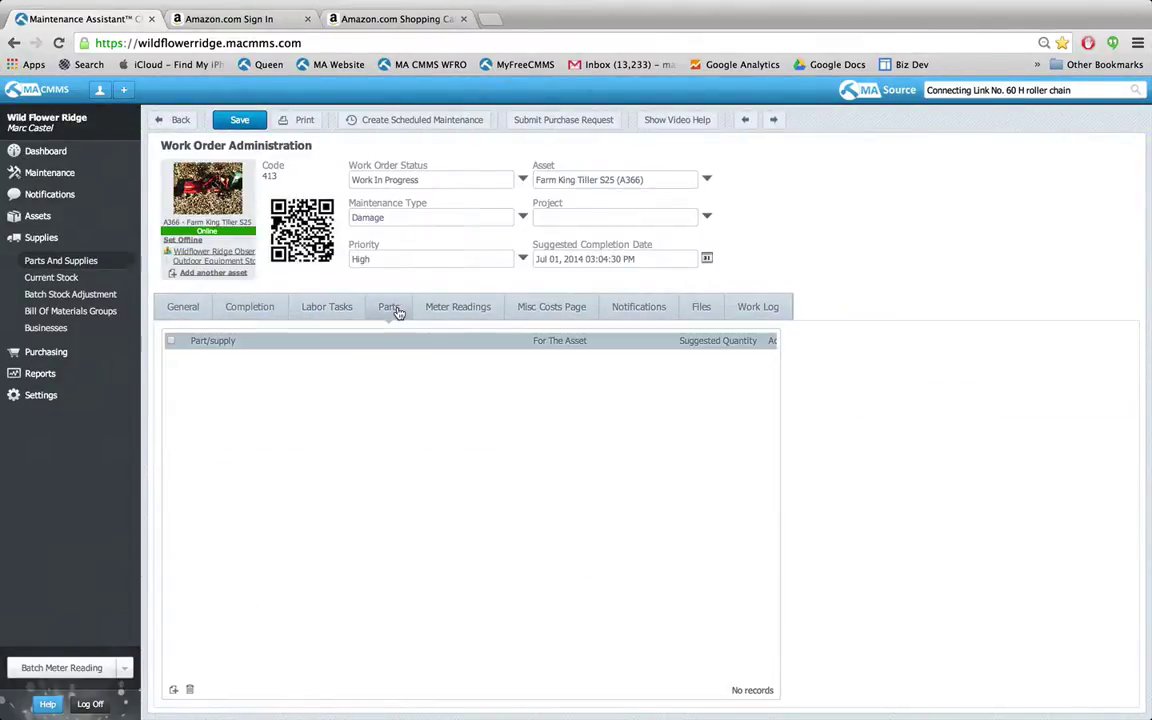
left_click(172, 690)
type("lin")
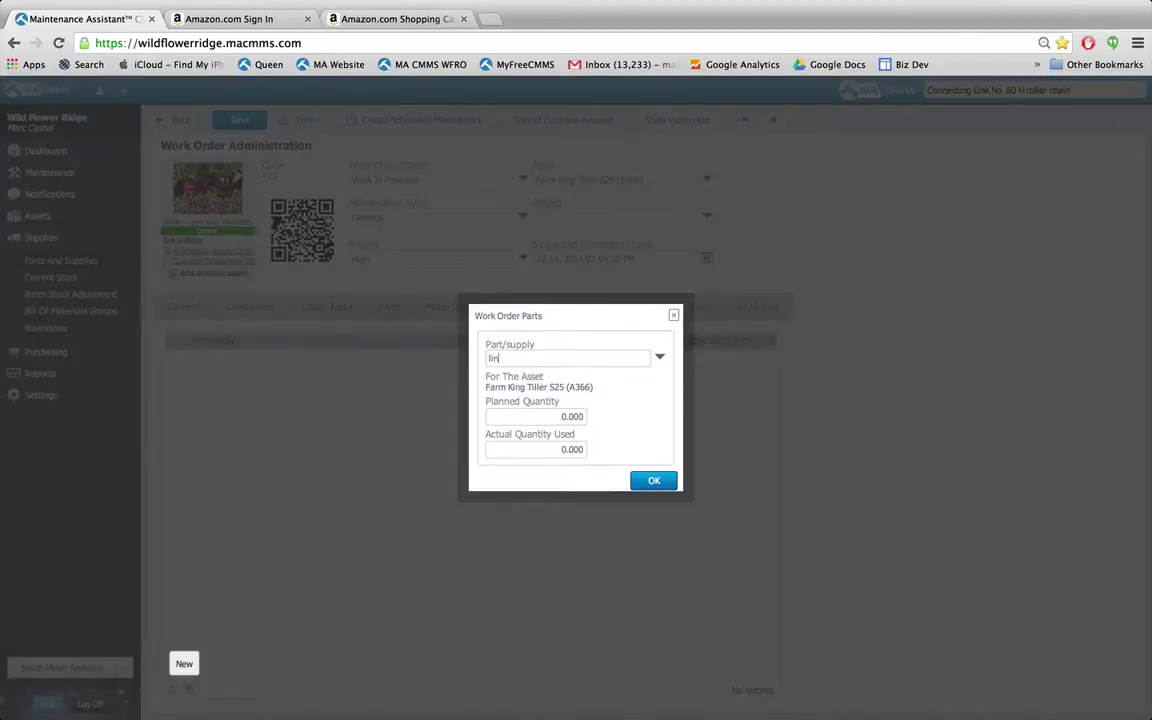
type("k")
key("Return")
left_click(484, 291)
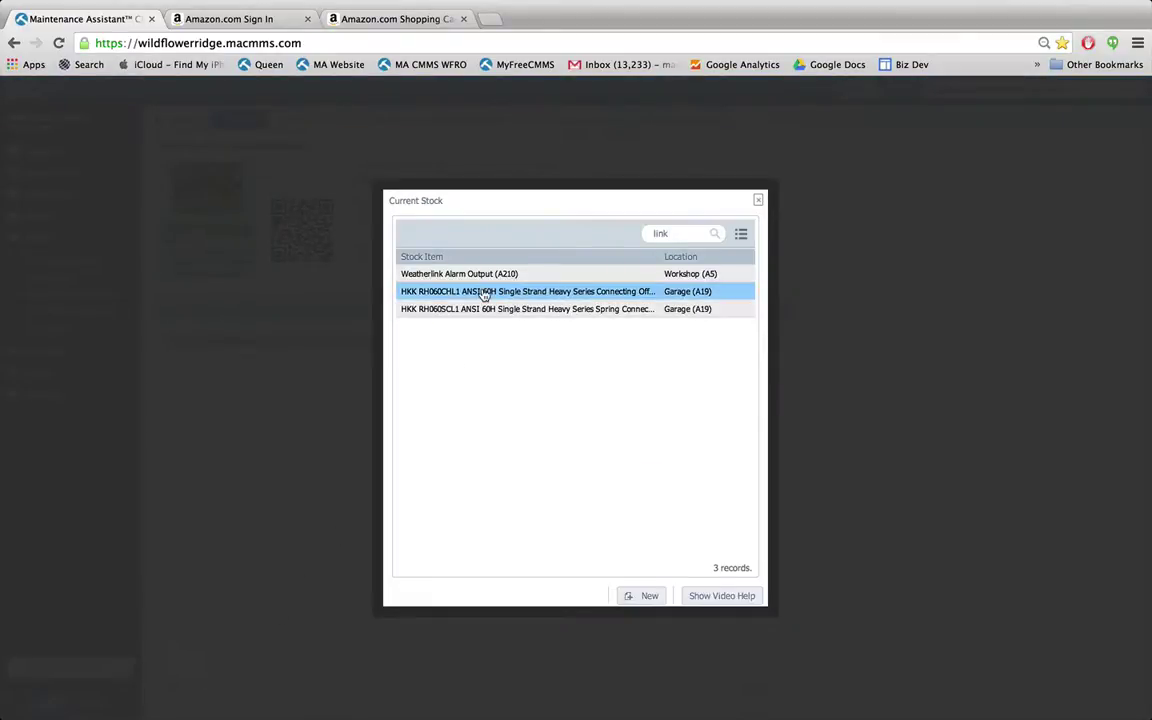
double_click(484, 291)
left_click(583, 416)
type("1")
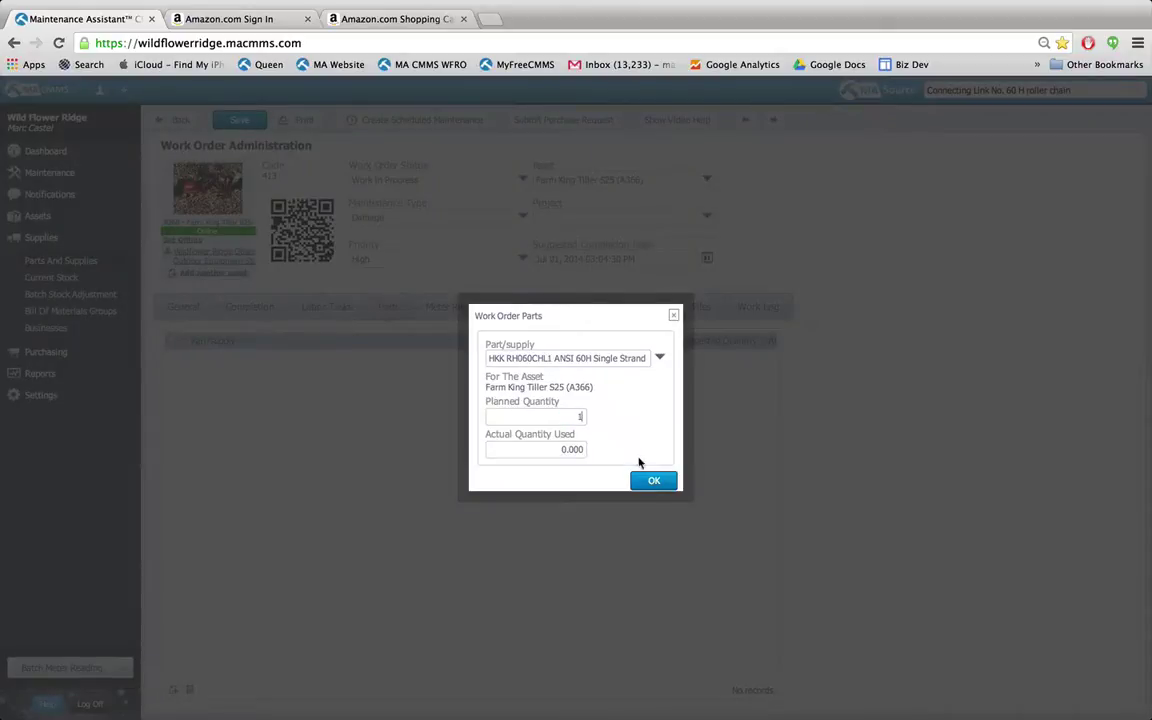
left_click(653, 481)
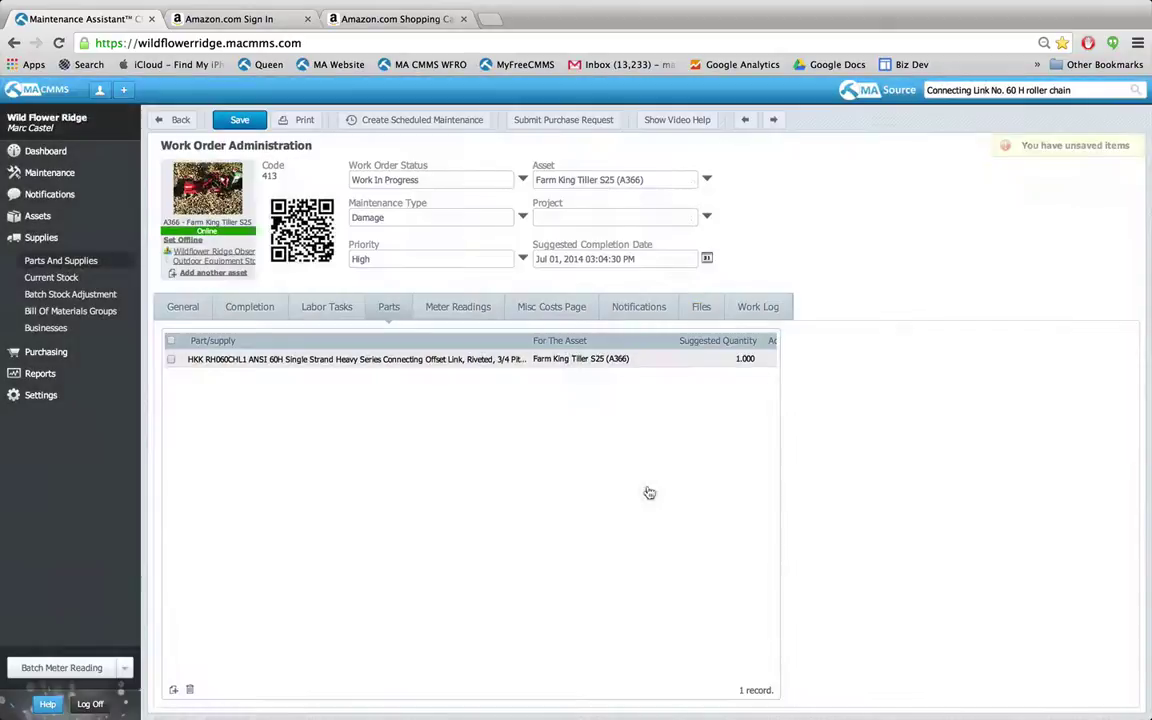
Add the HKK RH060SCL1 spring link to the work order's parts with planned quantity 1
left_click(174, 693)
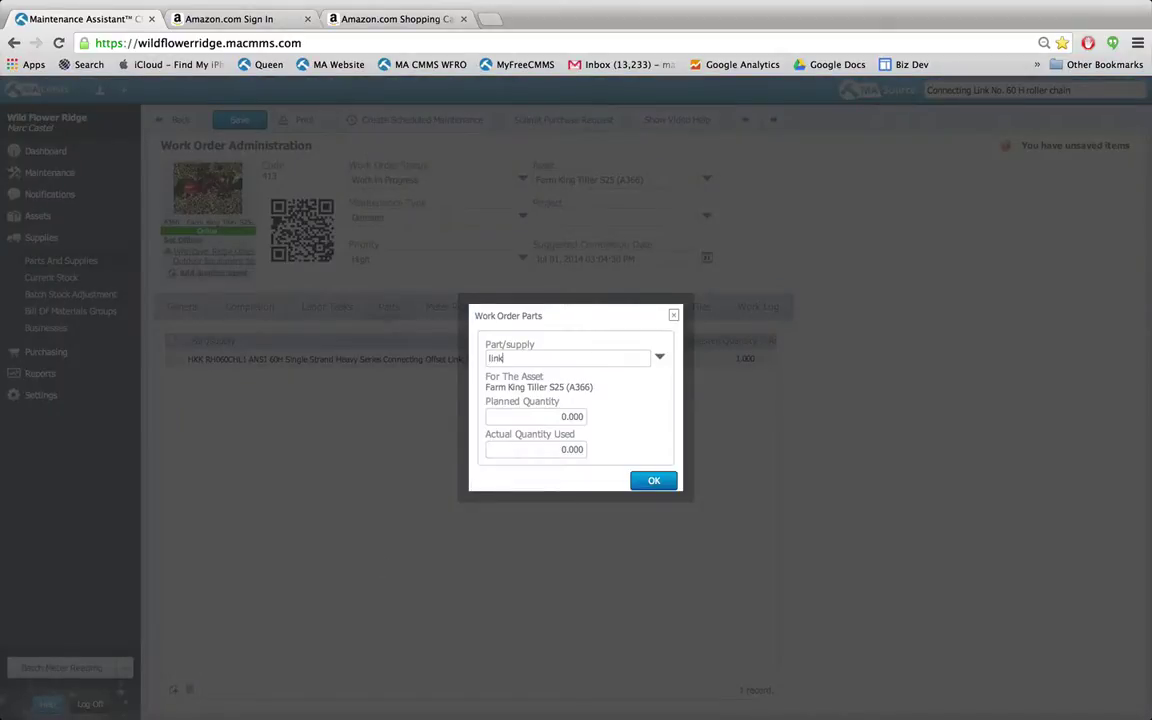
type("link")
key("Return")
double_click(504, 316)
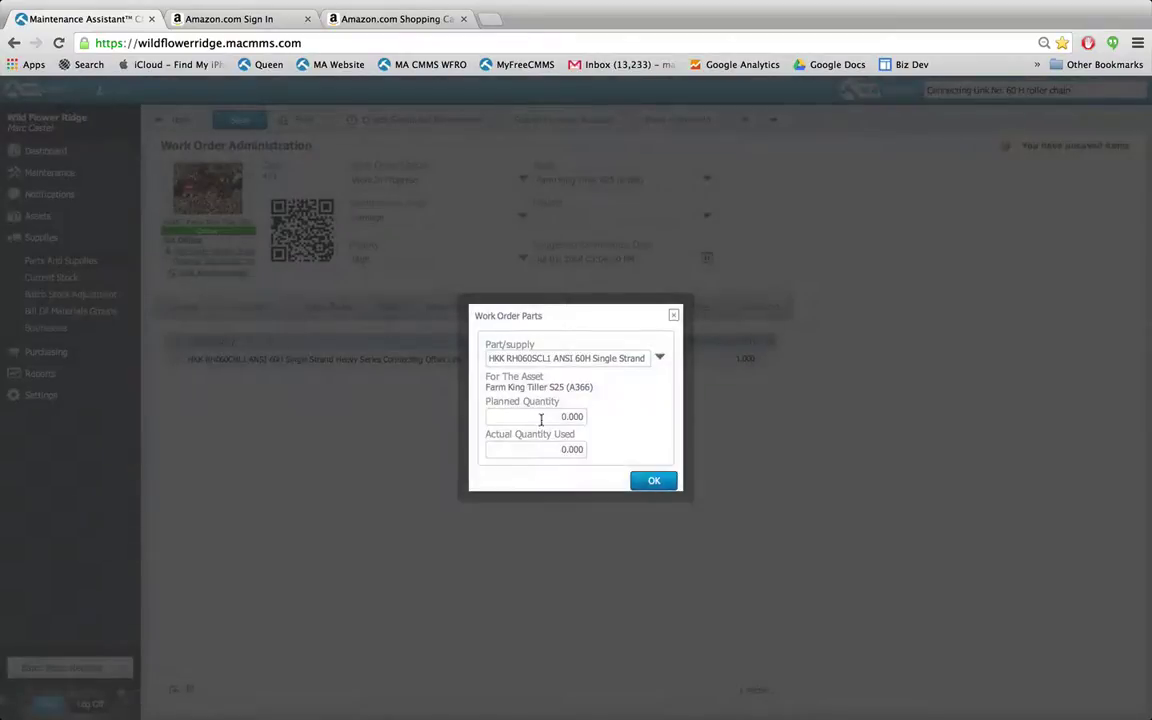
left_click(541, 420)
left_click(650, 484)
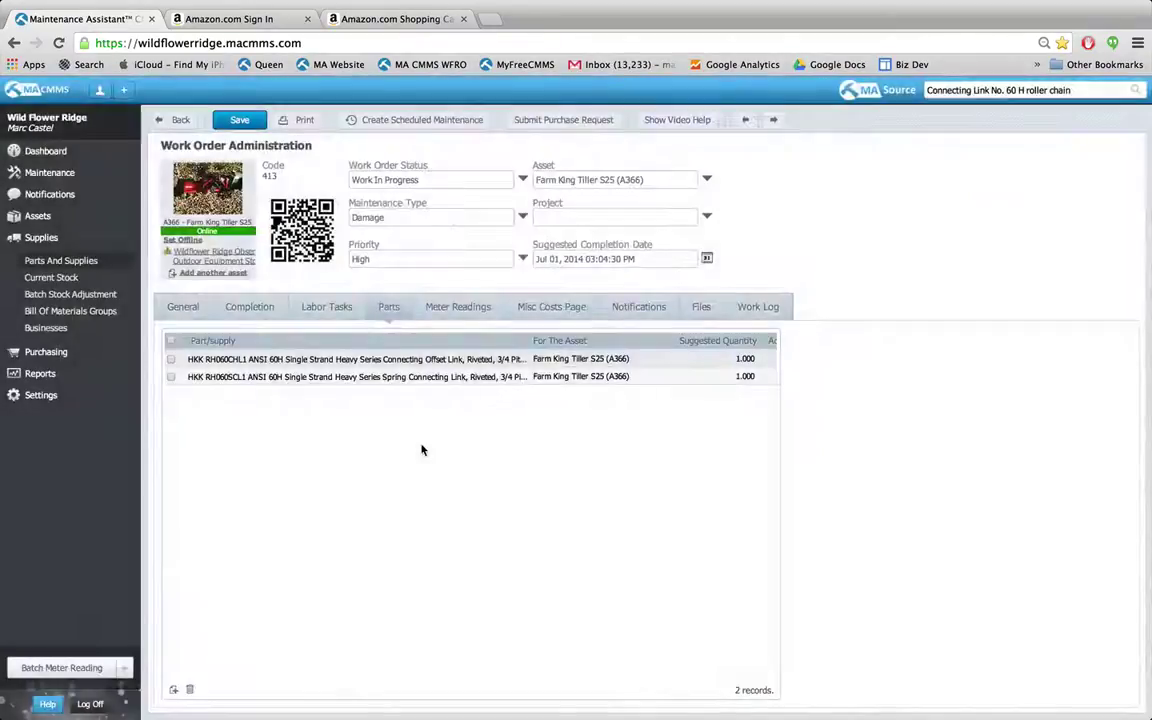
Pick Waiting on Materials from the Work Order Status dropdown and save work order 413
left_click(522, 180)
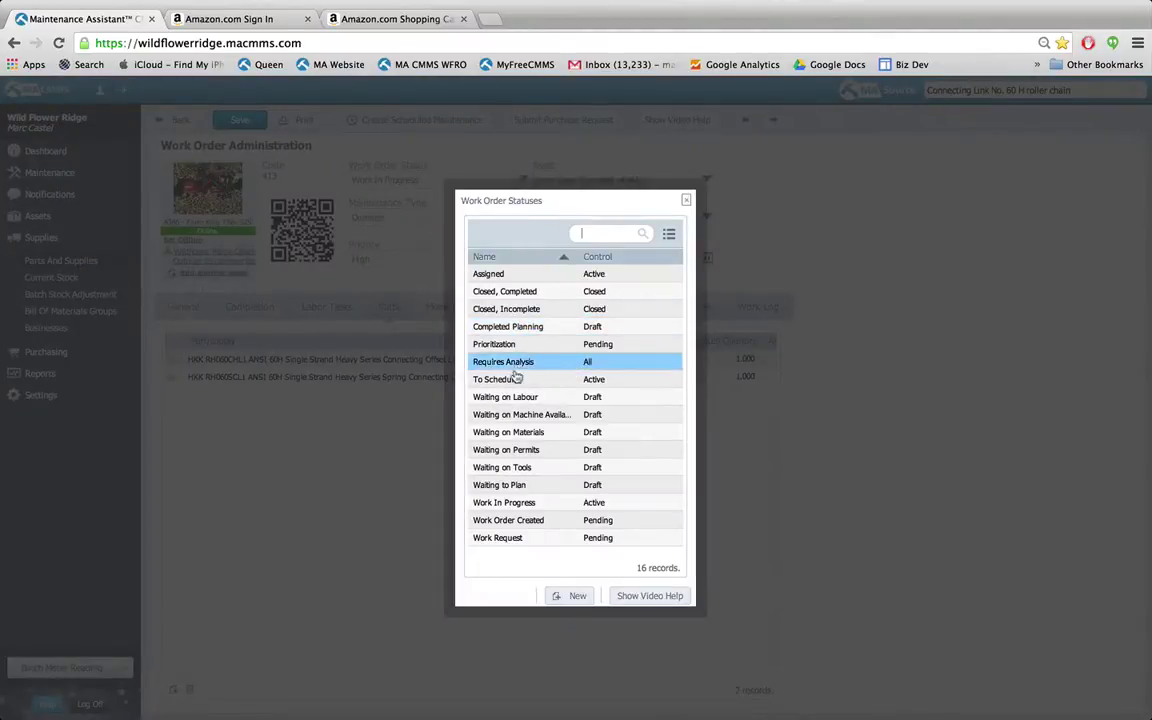
left_click(505, 432)
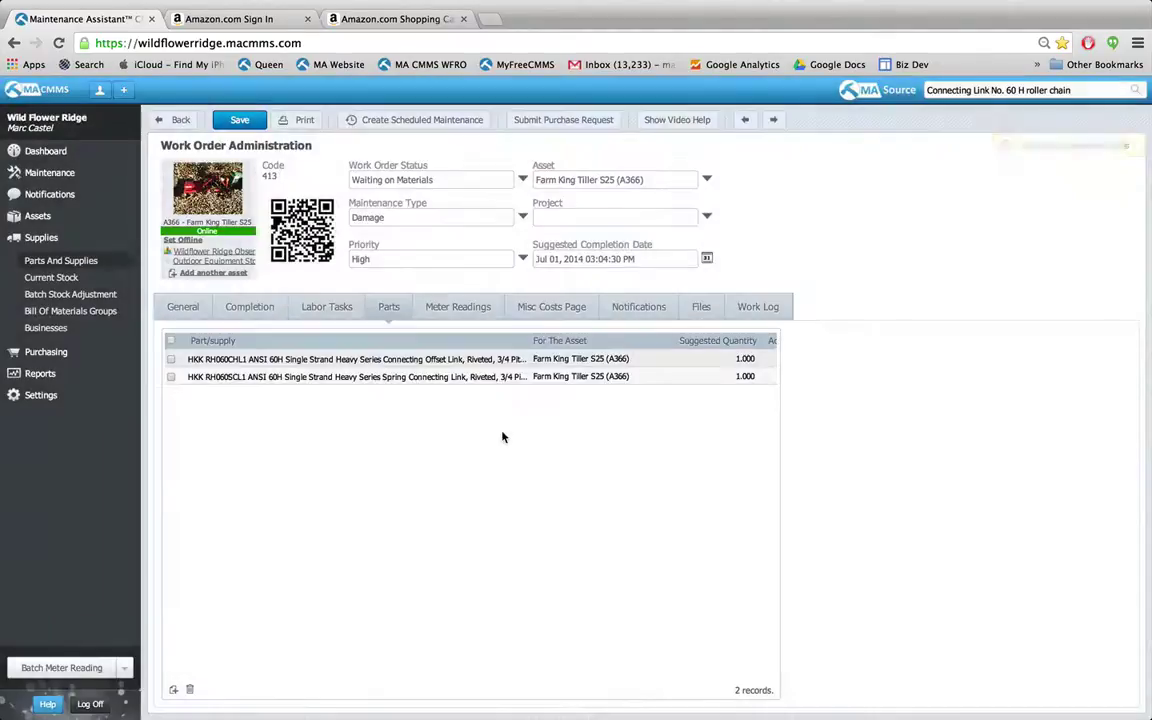
left_click(241, 121)
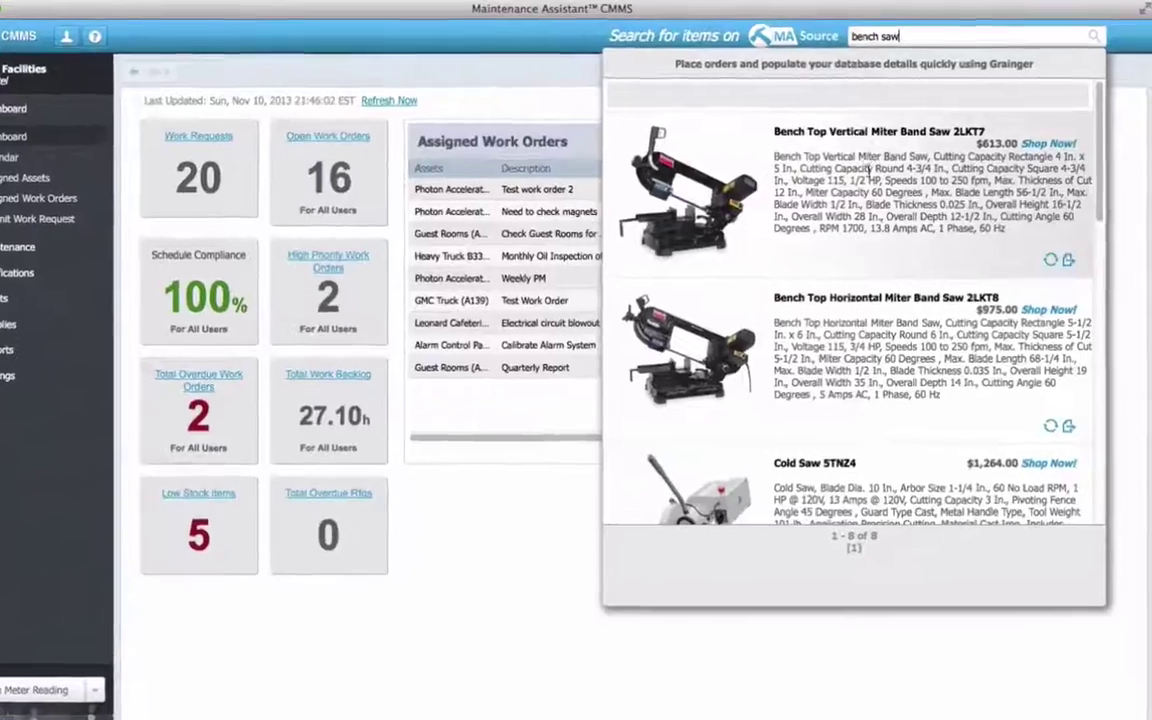
scroll(768, 371, "down", 2)
scroll(768, 371, "down", 5)
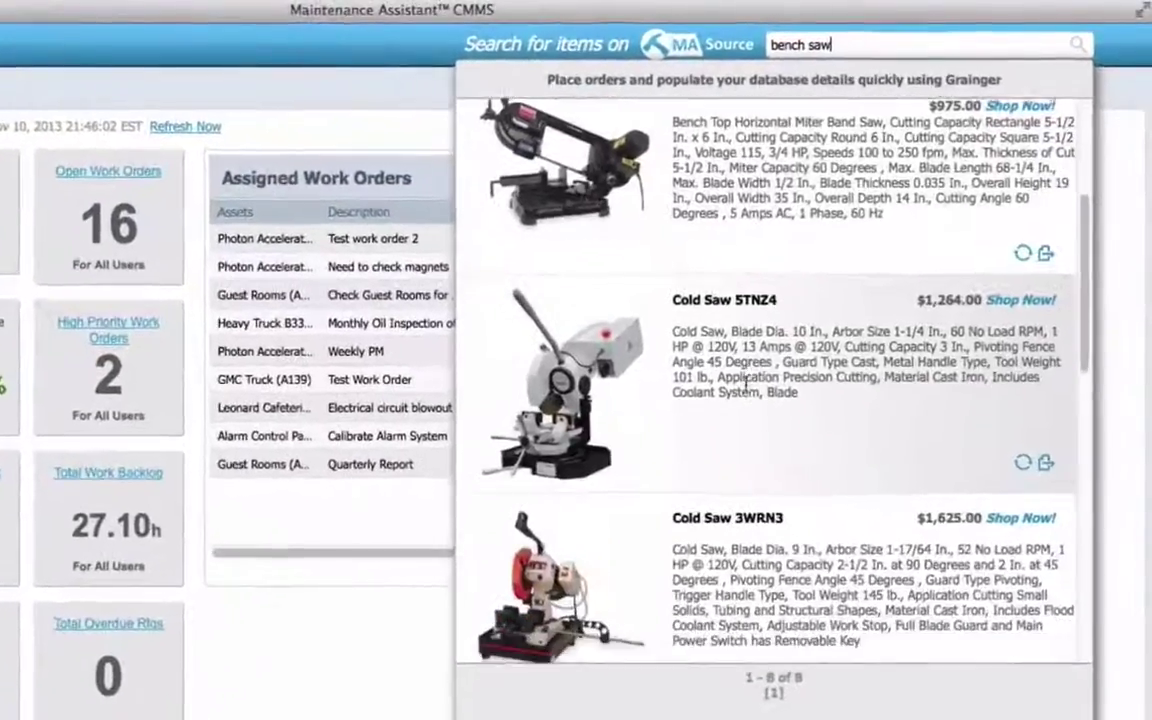